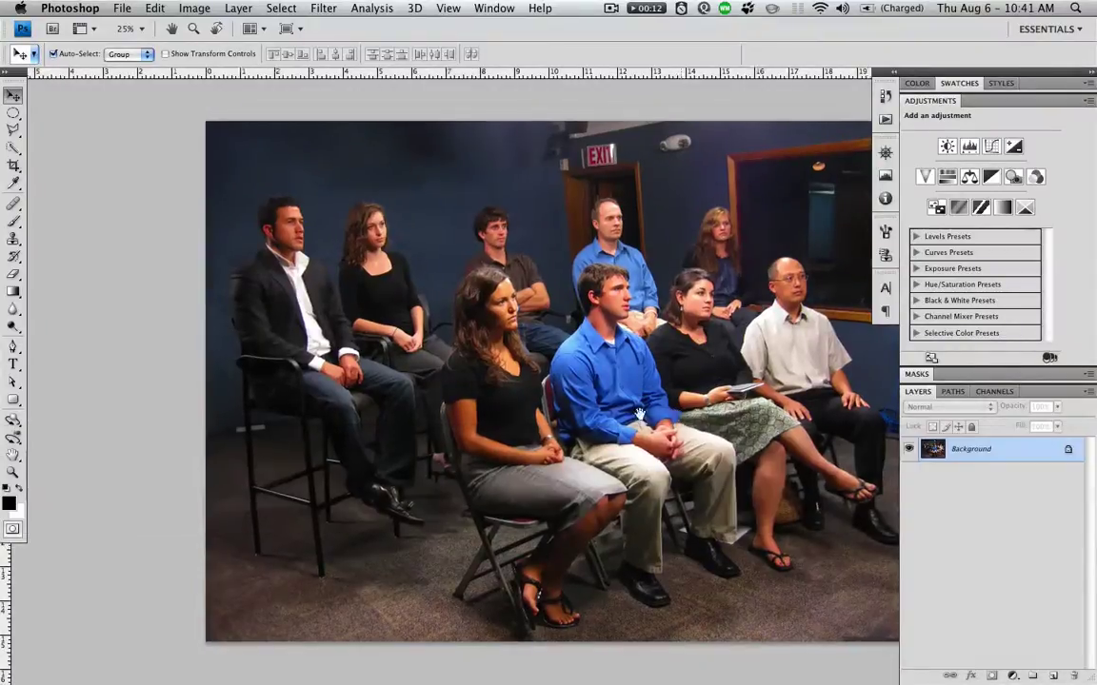
- Convert the Background into Layer 0 and duplicate it as Layer 0 copy
left_click_drag(671, 434, 615, 407)
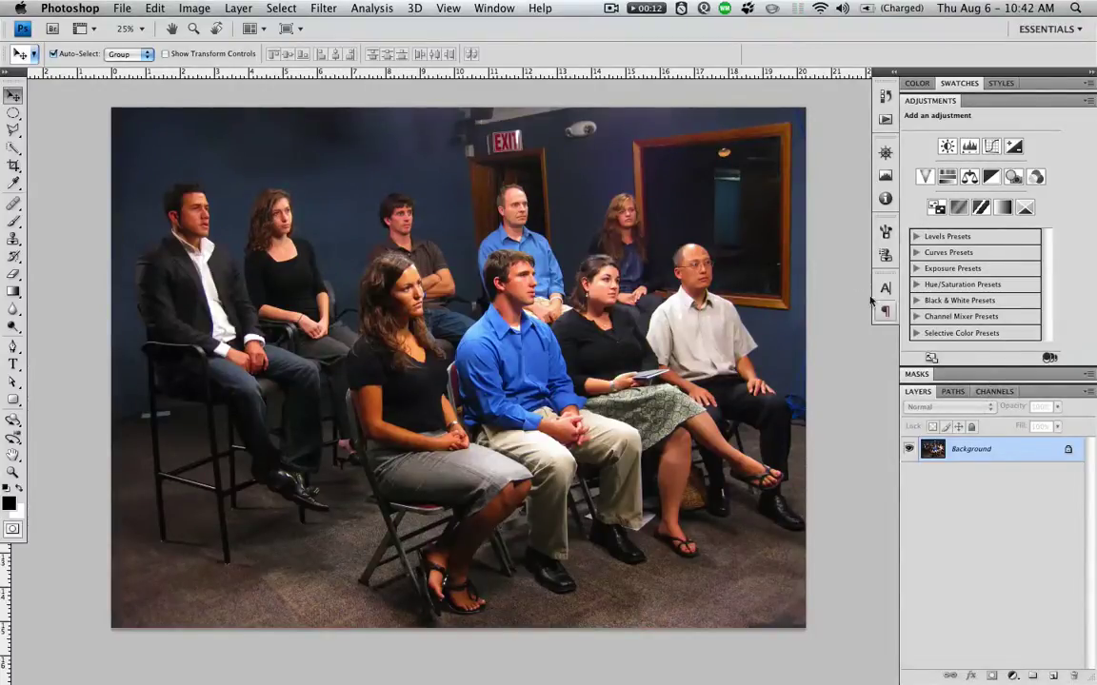
double_click(985, 453)
left_click(682, 247)
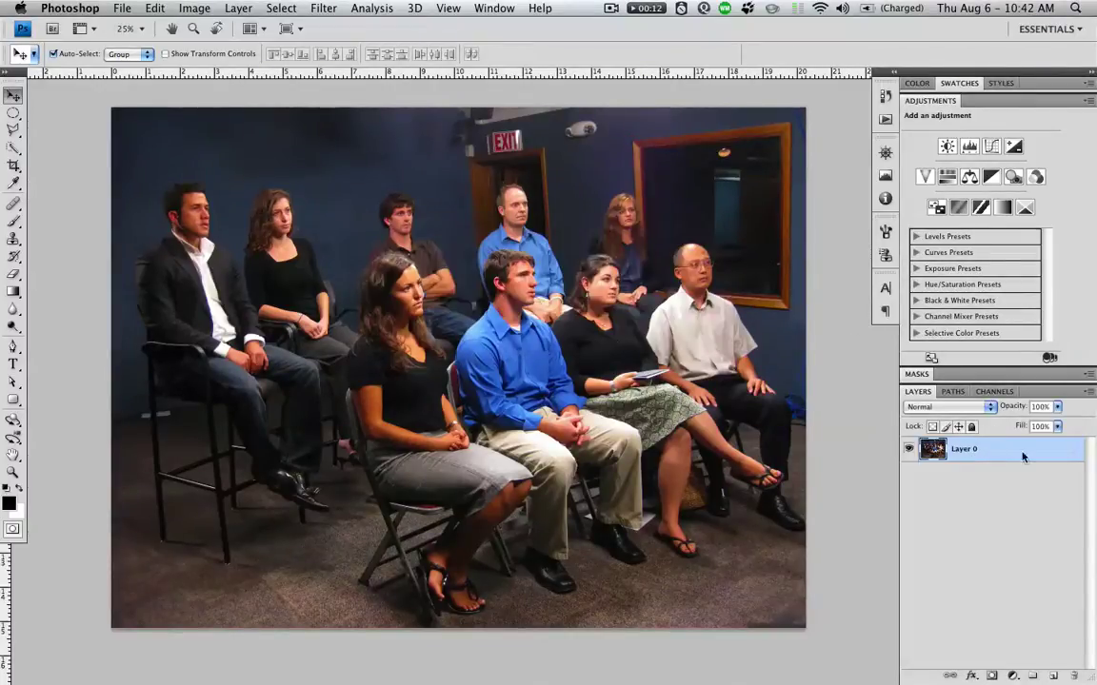
right_click(948, 451)
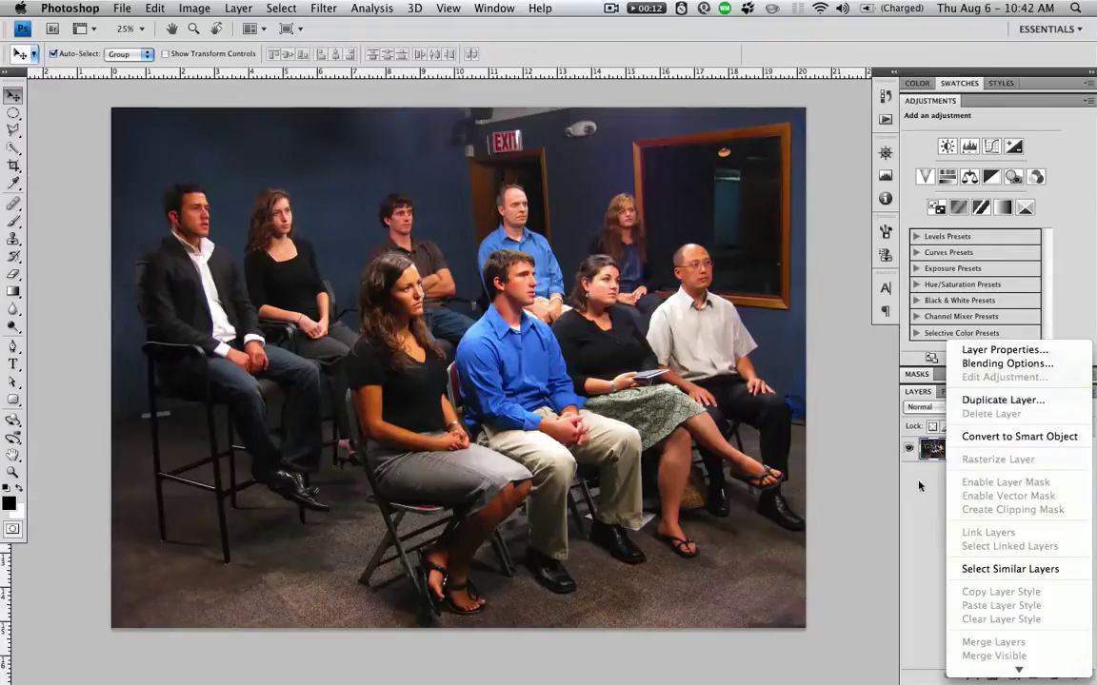
left_click(826, 432)
right_click(952, 451)
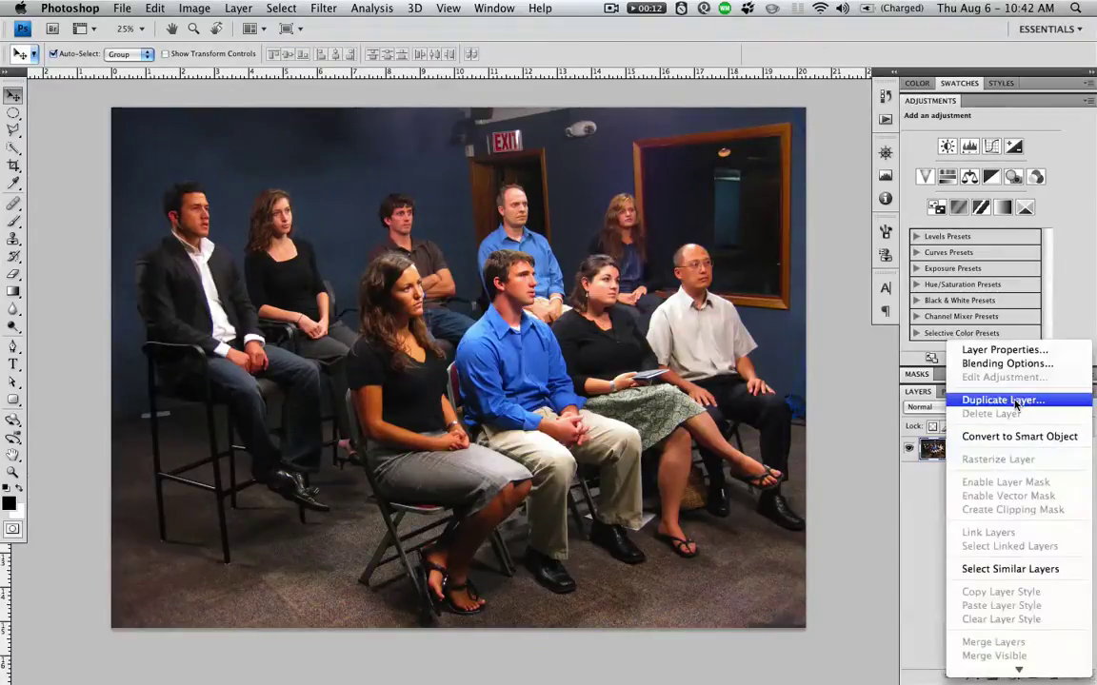
left_click(1002, 400)
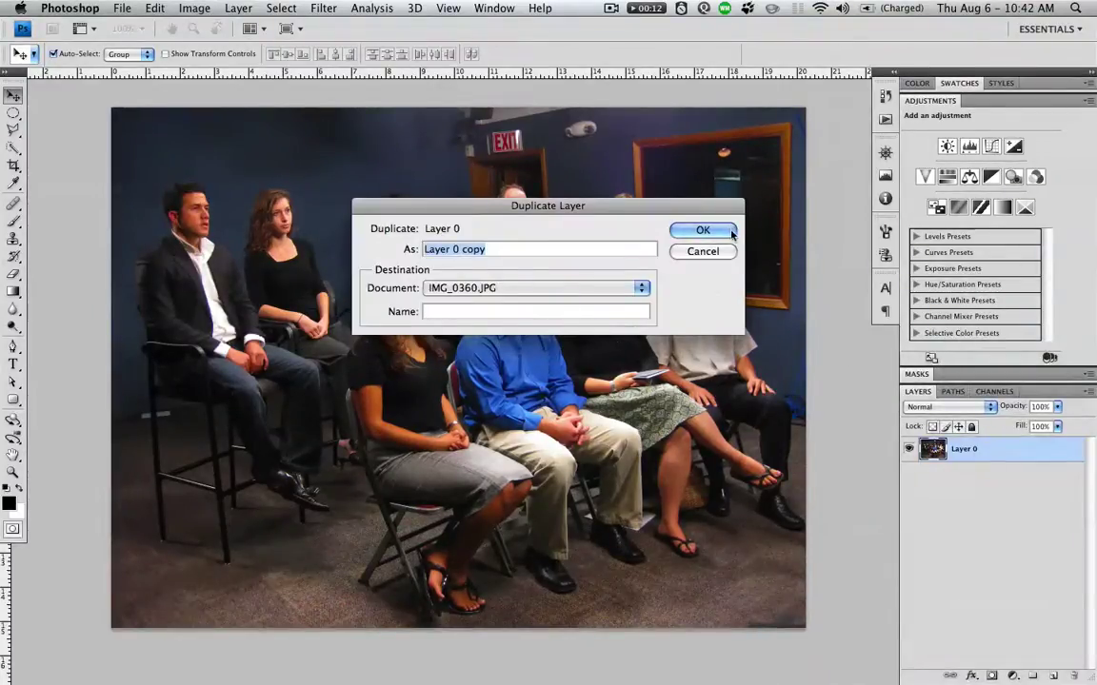
left_click(719, 229)
- Rename the original Layer 0 to 'Master', hide it and lock it completely
double_click(963, 473)
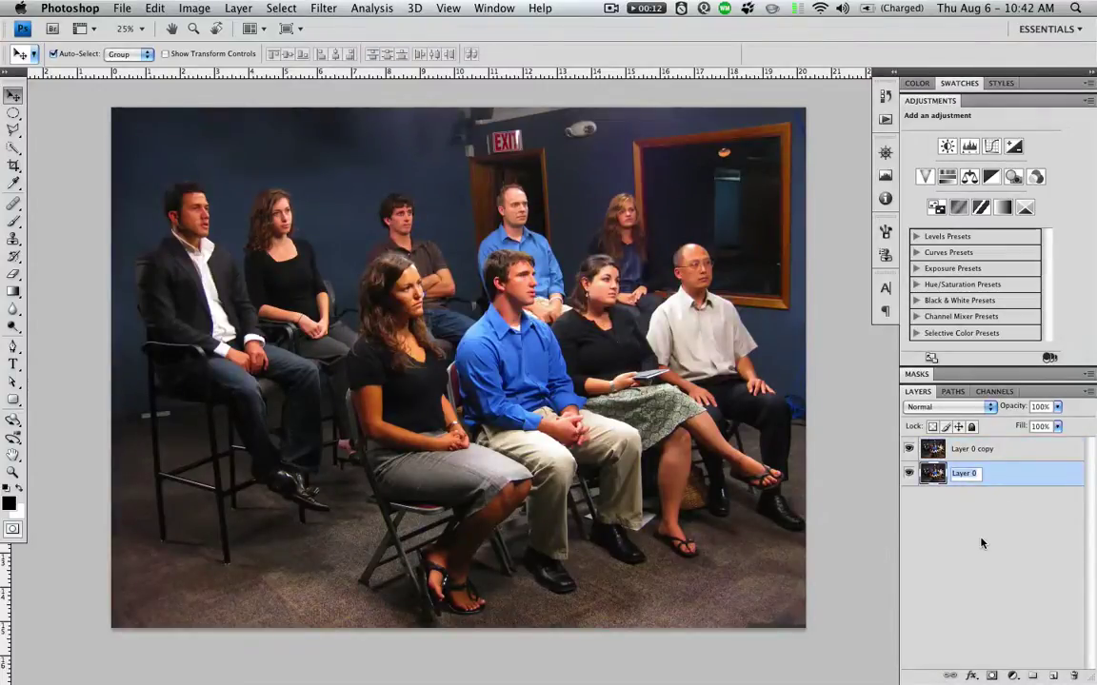
type("Master")
key("Return")
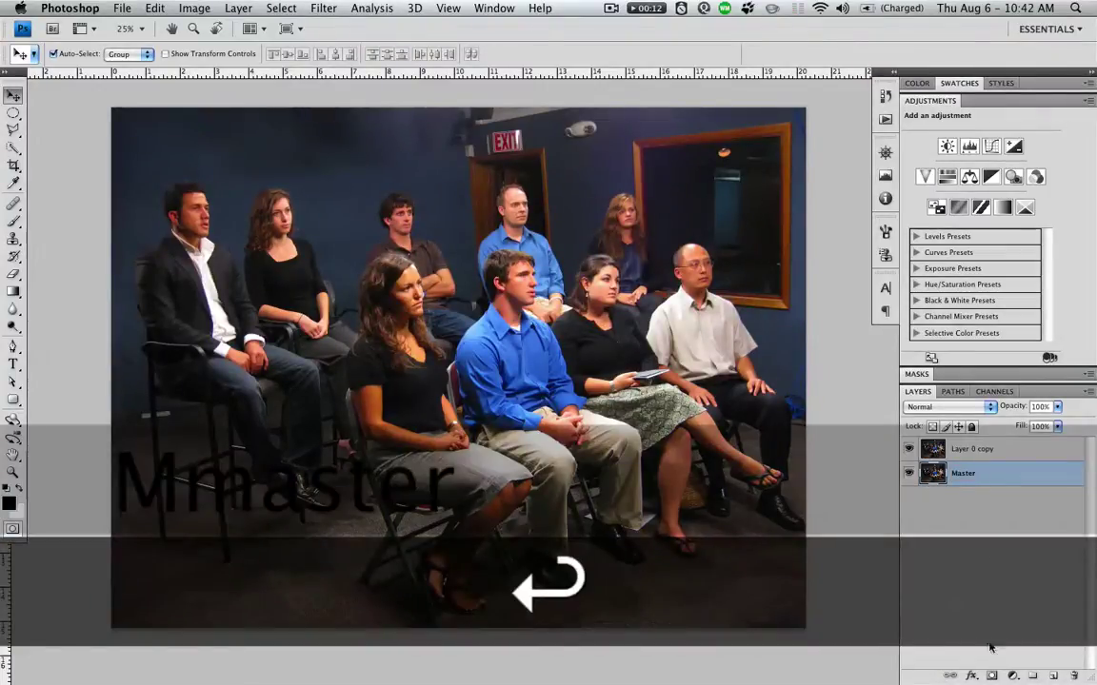
left_click(909, 474)
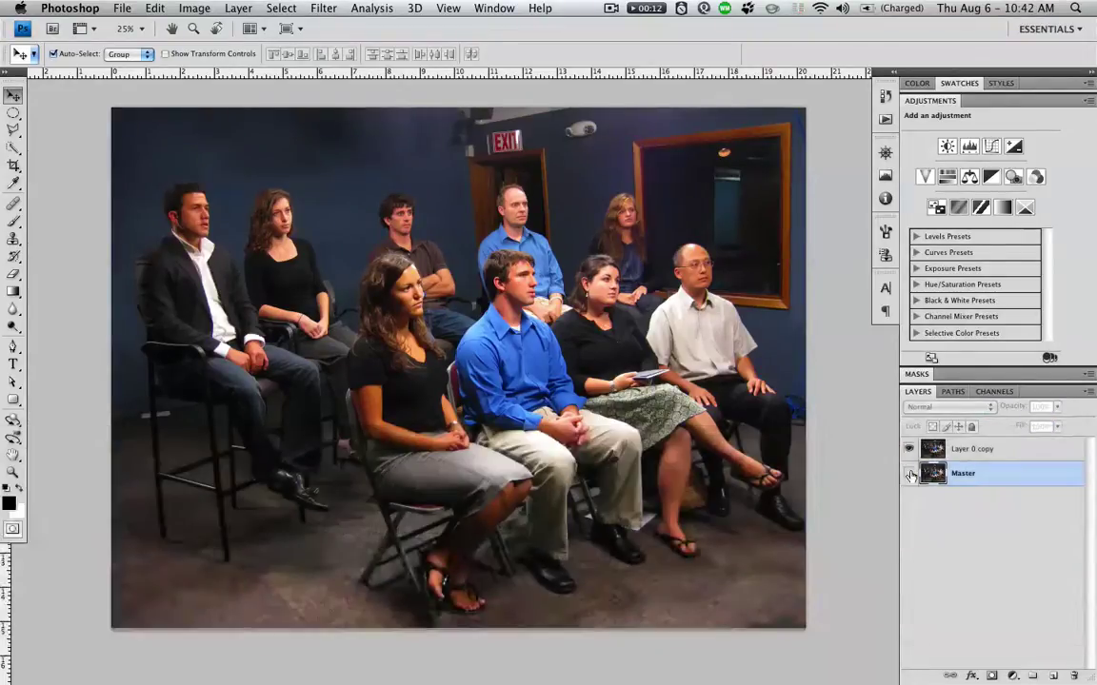
key("super+slash")
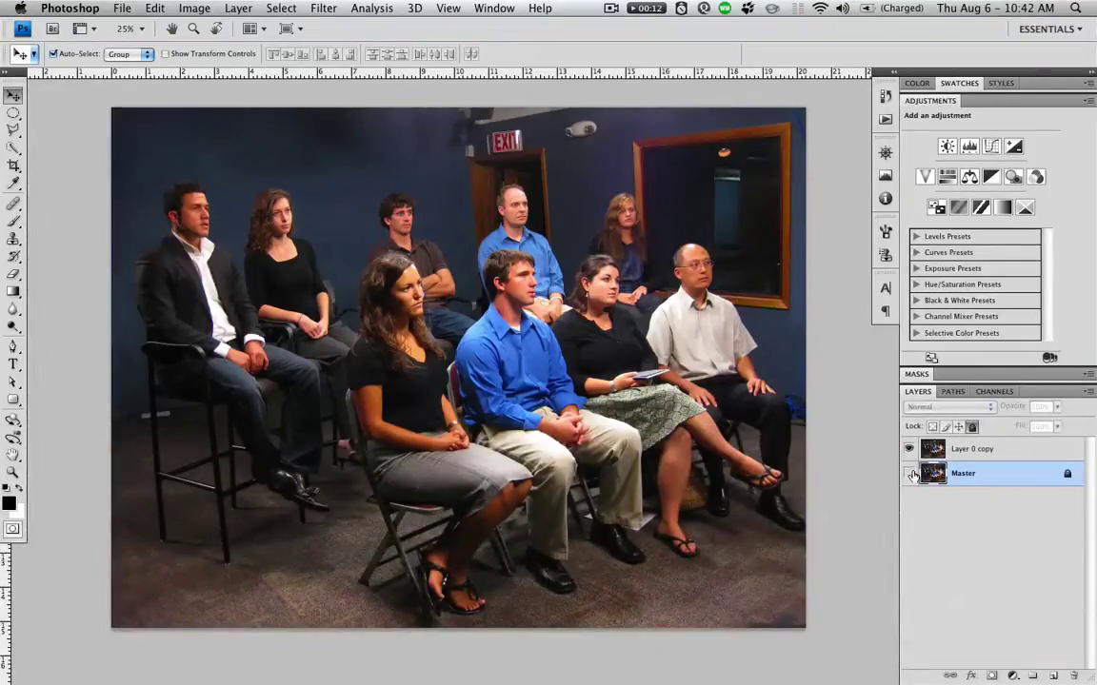
- Select Layer 0 copy as the working layer and bring up the Quick Selection tool choices
left_click(982, 458)
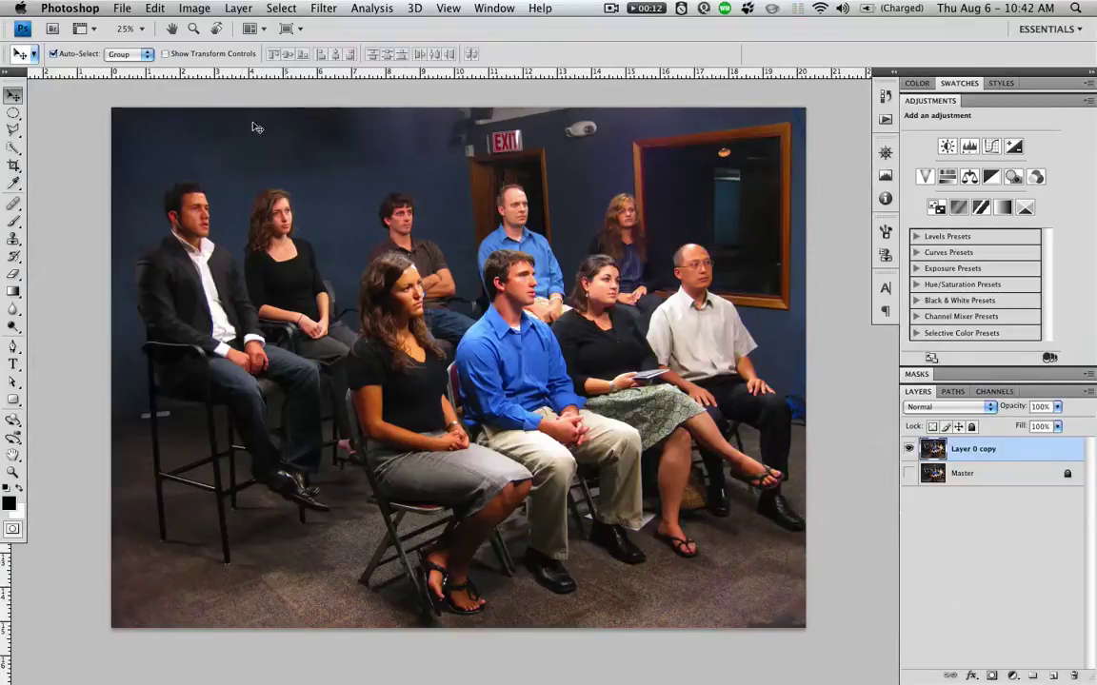
left_click(15, 148)
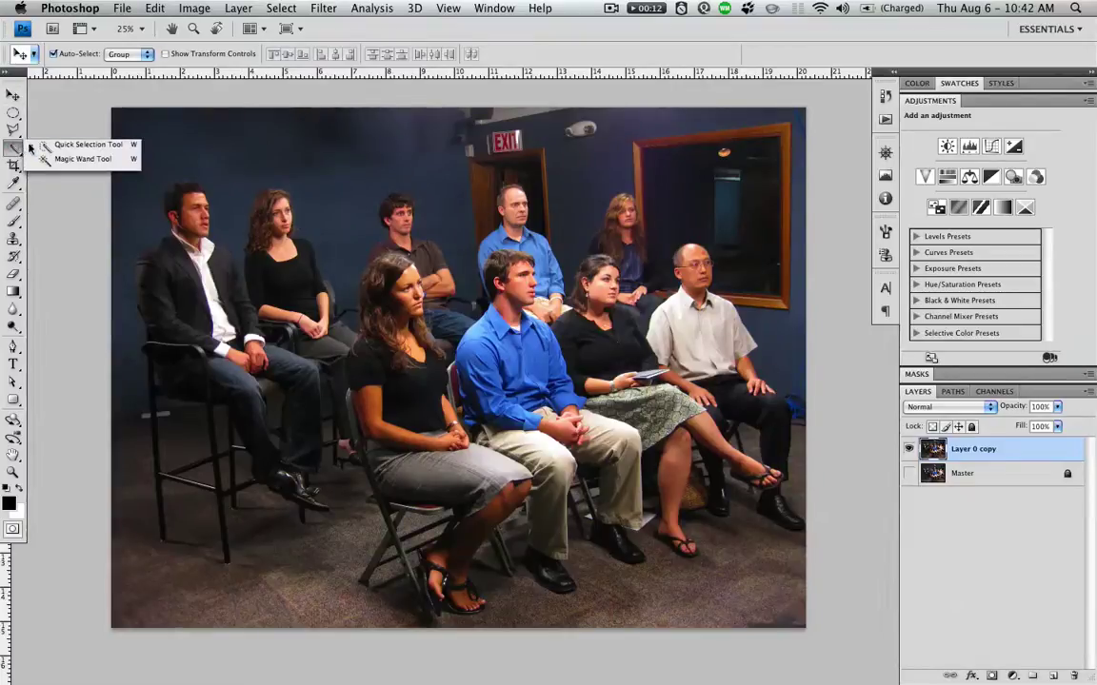
left_click(32, 146)
mouse_move(152, 164)
left_mouse_down()
mouse_move(186, 186)
mouse_move(202, 221)
mouse_move(205, 305)
left_mouse_up()
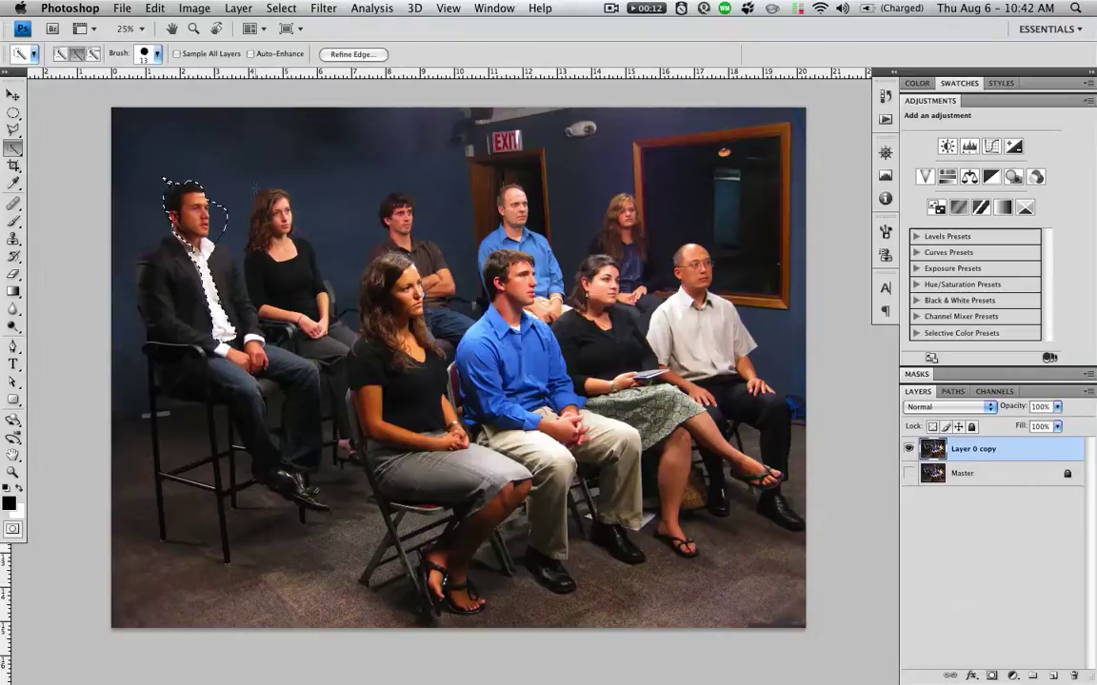
key("super")
key("super+d")
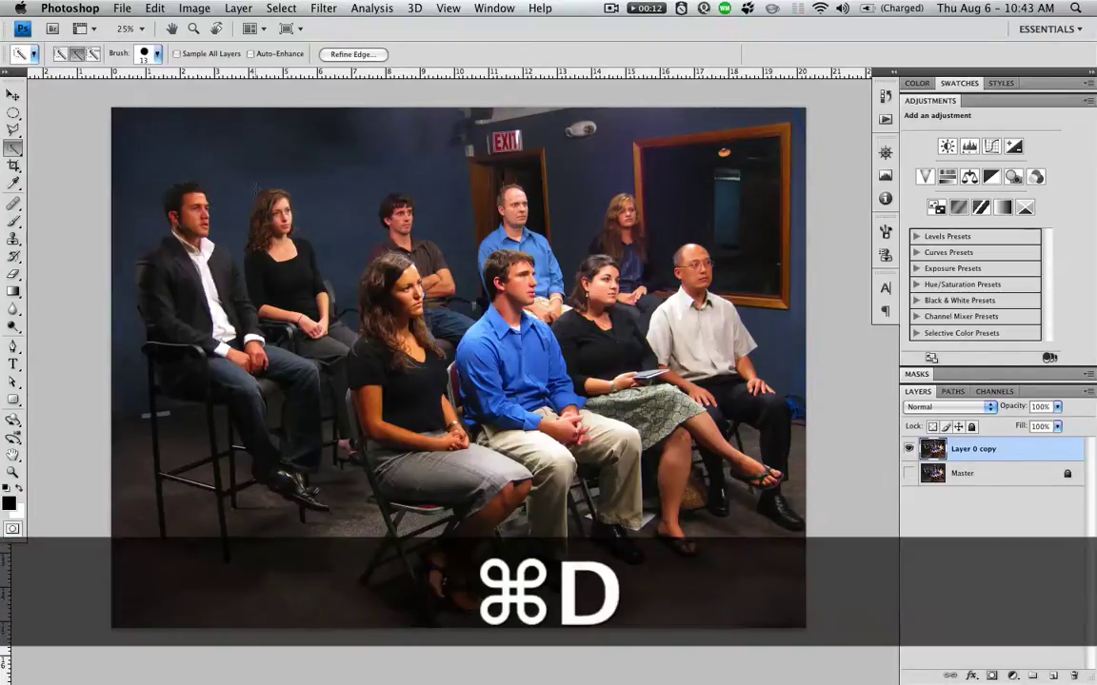
left_click(15, 133)
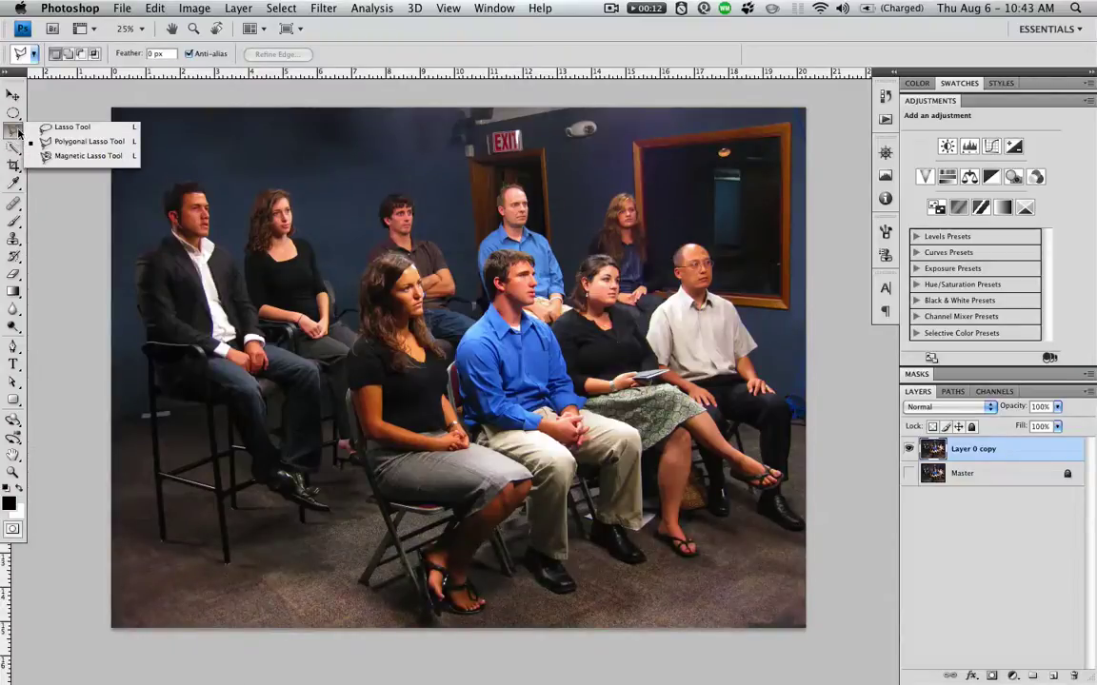
left_click(72, 126)
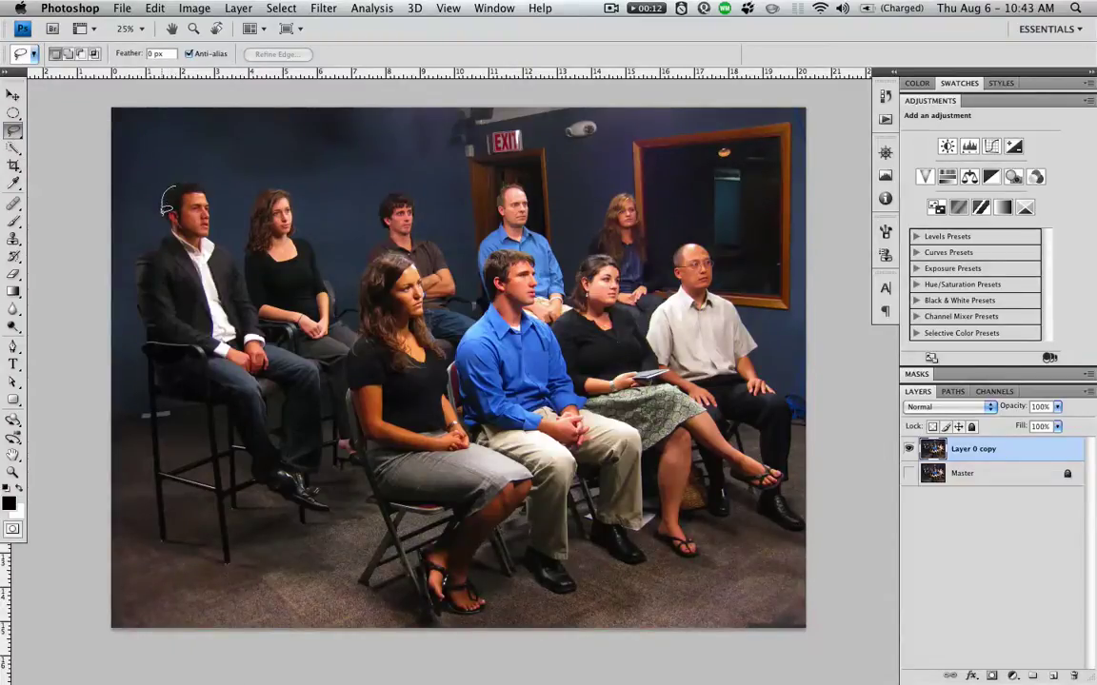
left_click_drag(164, 209, 132, 257)
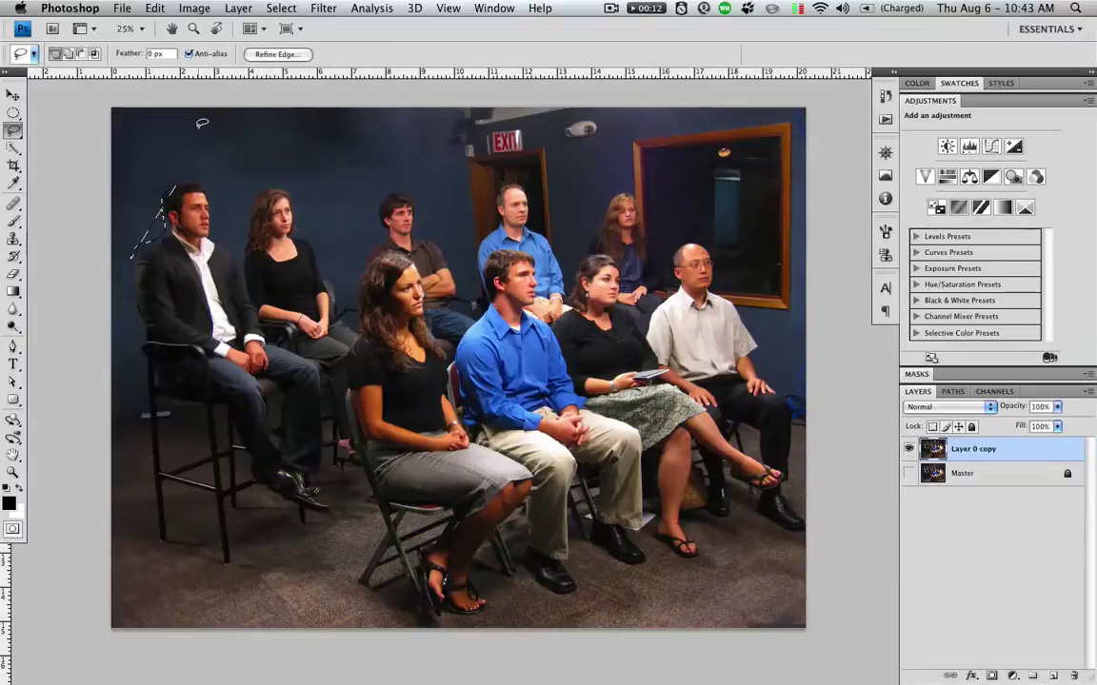
key("super+d")
key("i")
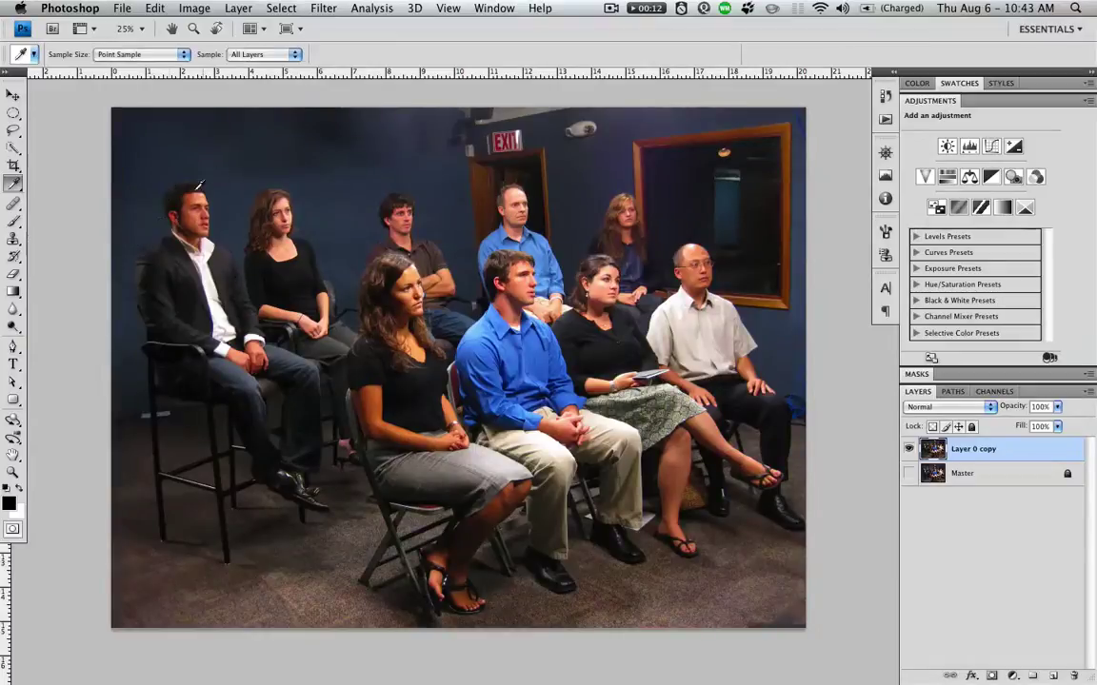
- With the Pen tool, trace anchors from the seated man's neck down his shoulder, arm and back to the chair legs
left_click(12, 347)
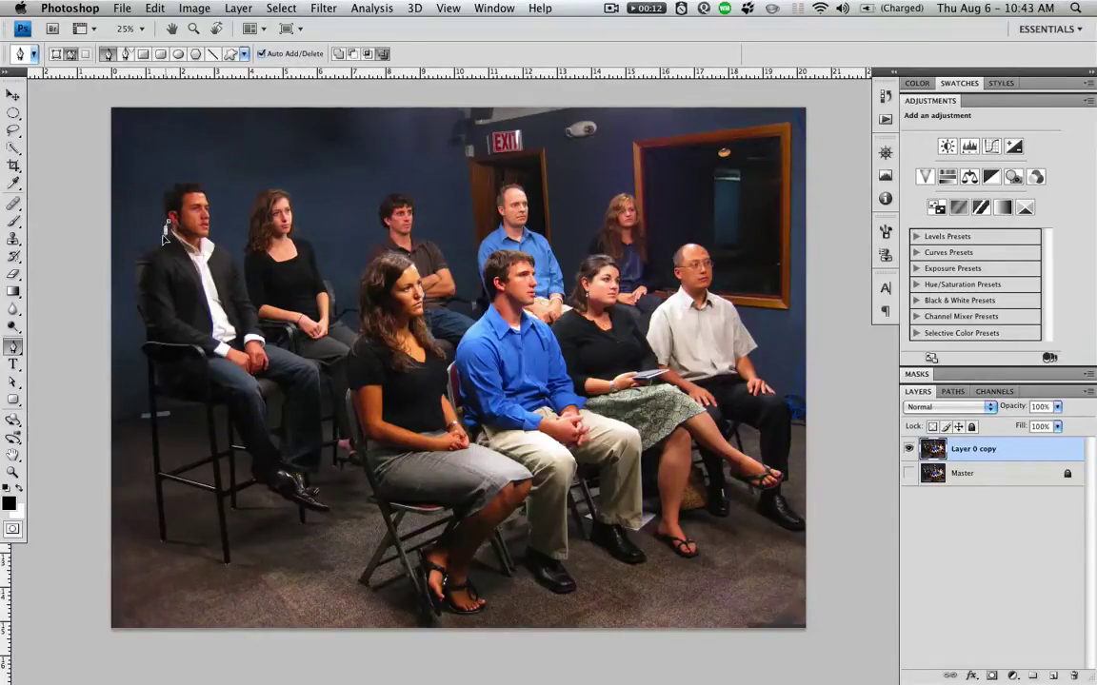
left_click(167, 225)
left_click(146, 249)
left_click(138, 278)
left_click(141, 309)
left_click(152, 343)
left_click(155, 374)
left_click(167, 391)
left_click(184, 398)
left_click(199, 404)
left_click(215, 403)
left_click(239, 430)
- Add a segment up to the collar, then undo it and the segment down to the chair
left_click(211, 241)
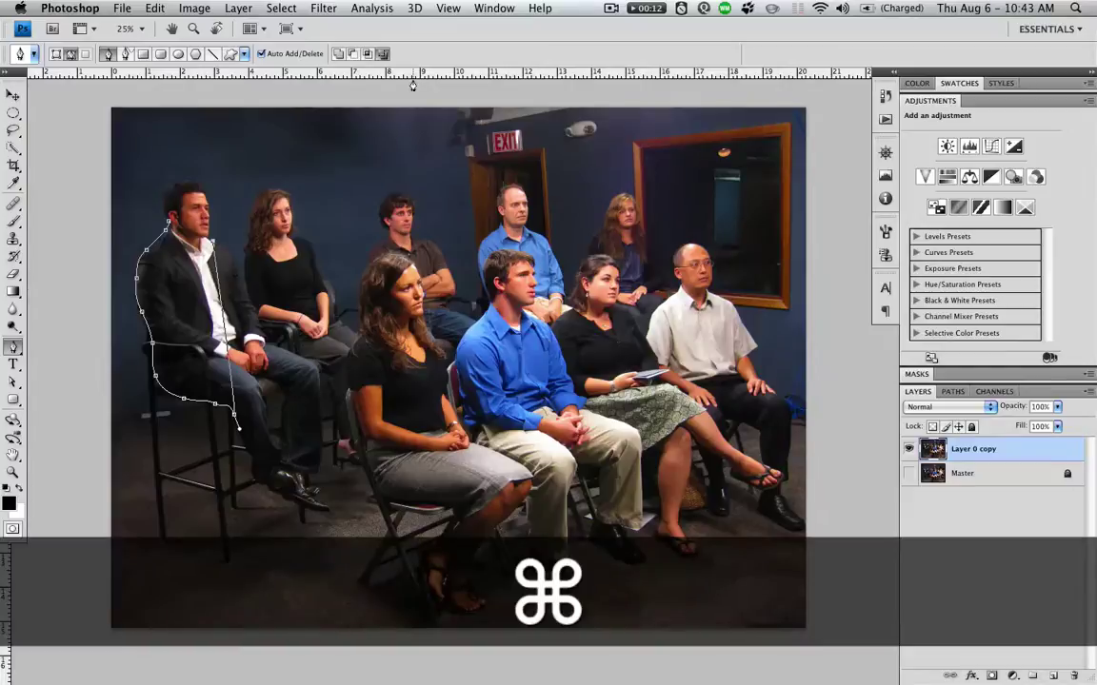
key("super+z")
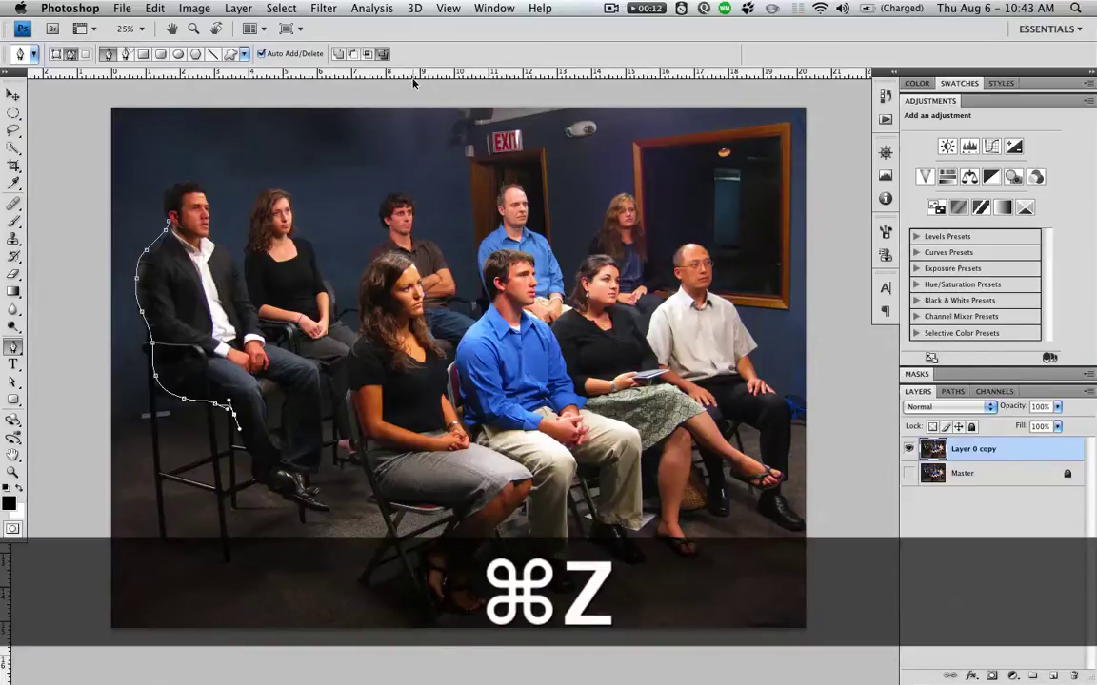
key("super+alt+z")
key("super+alt+z")
key("super+alt+z")
key("super+alt+z")
key("super+alt+z")
key("super+alt+z")
key("super+alt+z")
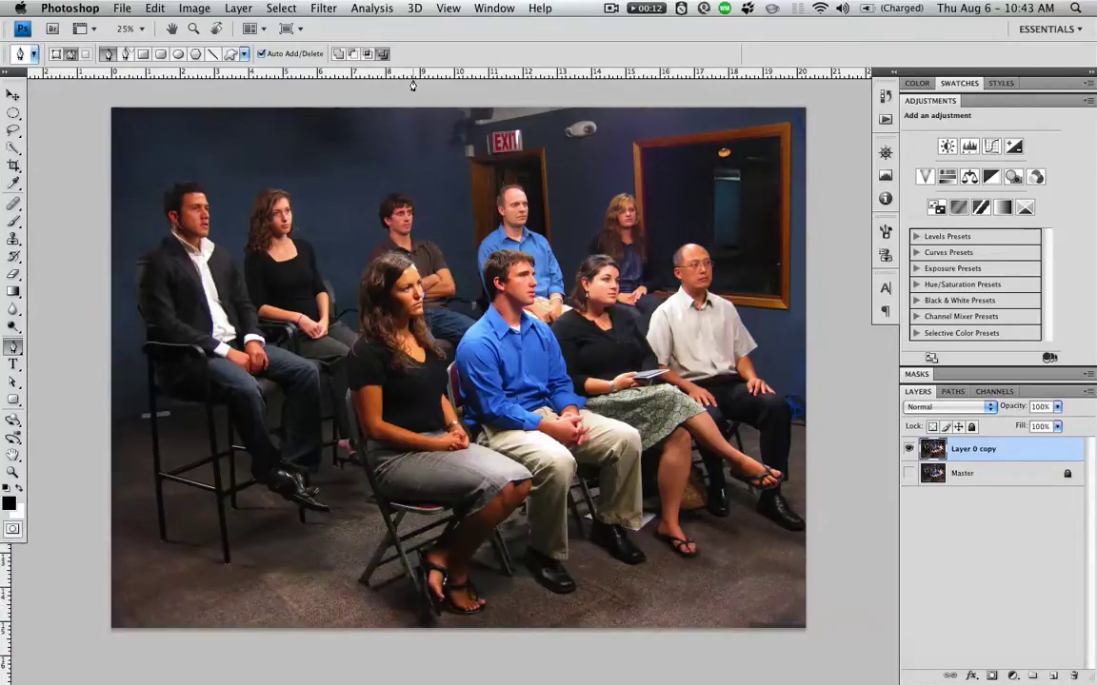
left_click(281, 7)
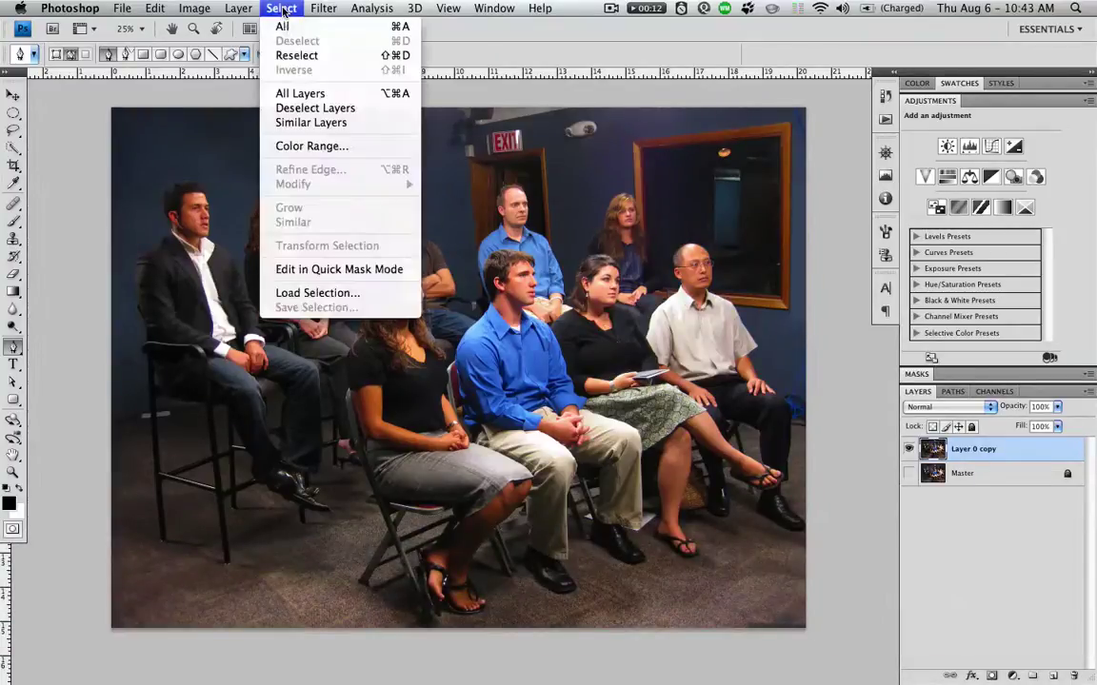
left_click(350, 146)
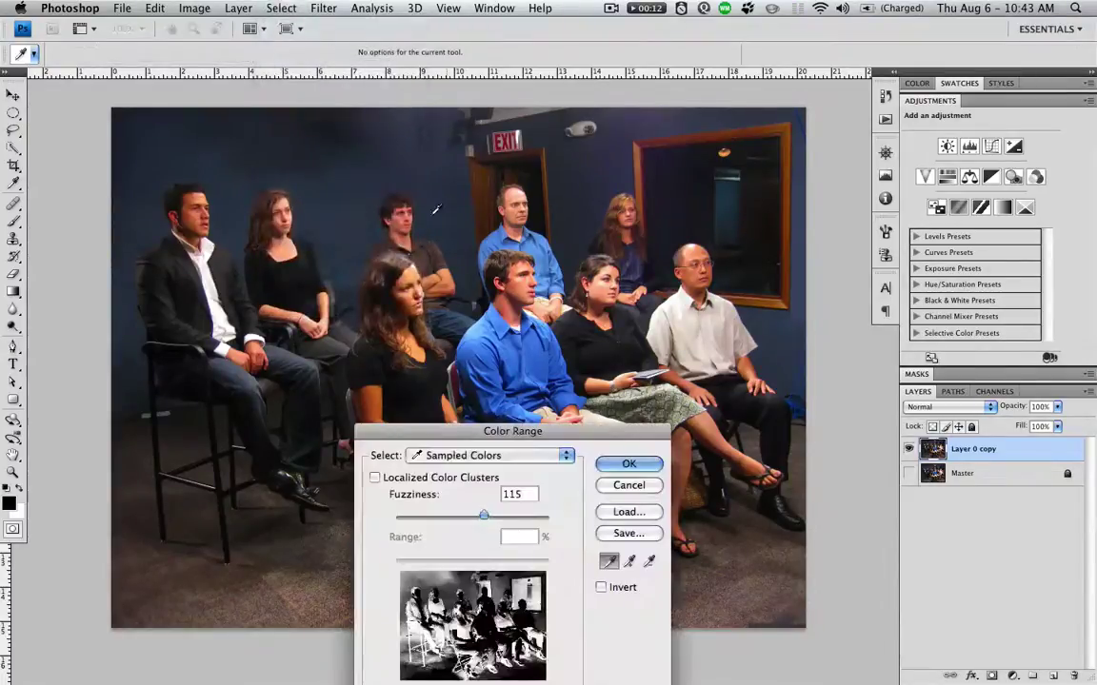
left_click(493, 335)
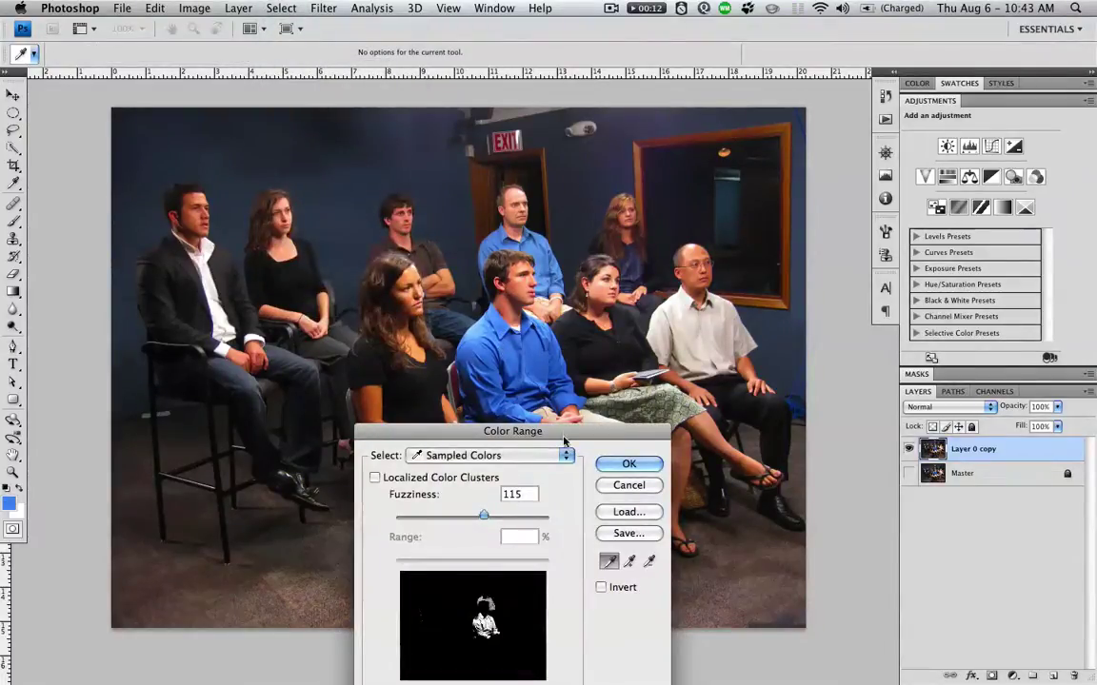
left_click_drag(592, 425, 916, 185)
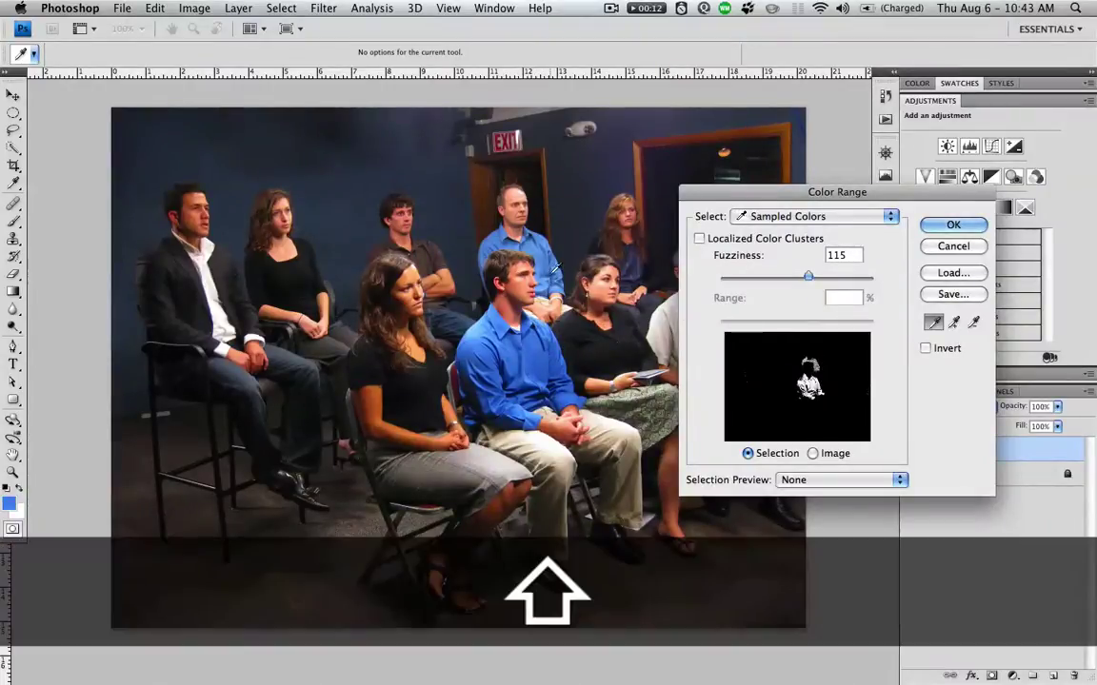
left_click(547, 251)
left_click(485, 221)
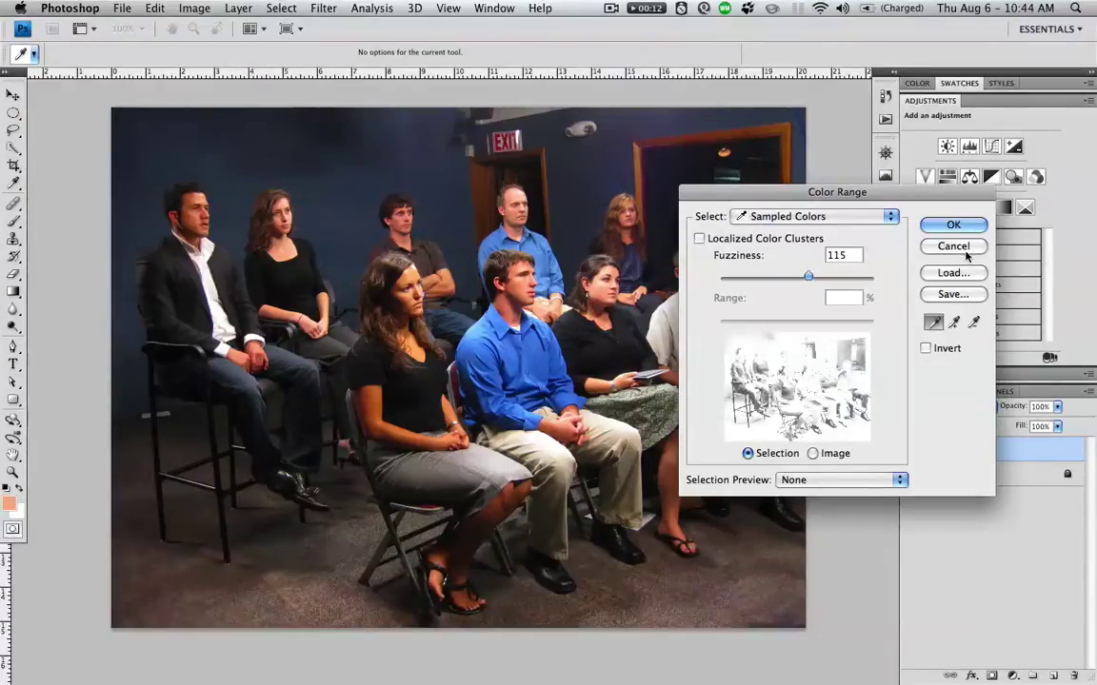
left_click(952, 247)
right_click(932, 449)
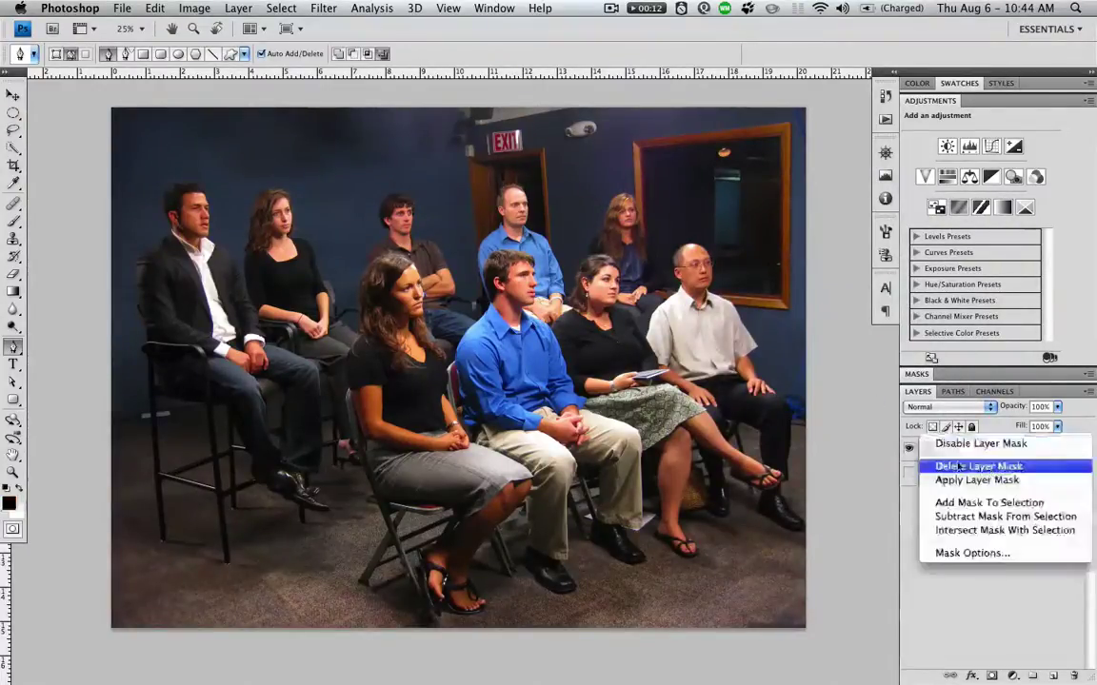
key("Escape")
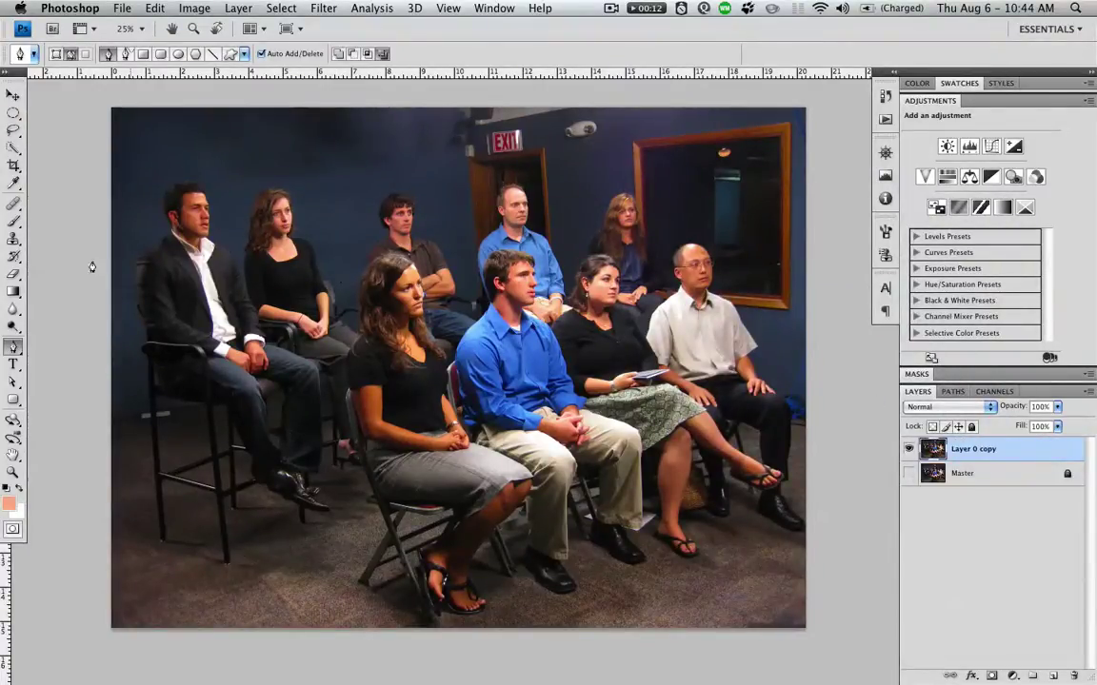
left_click(13, 274)
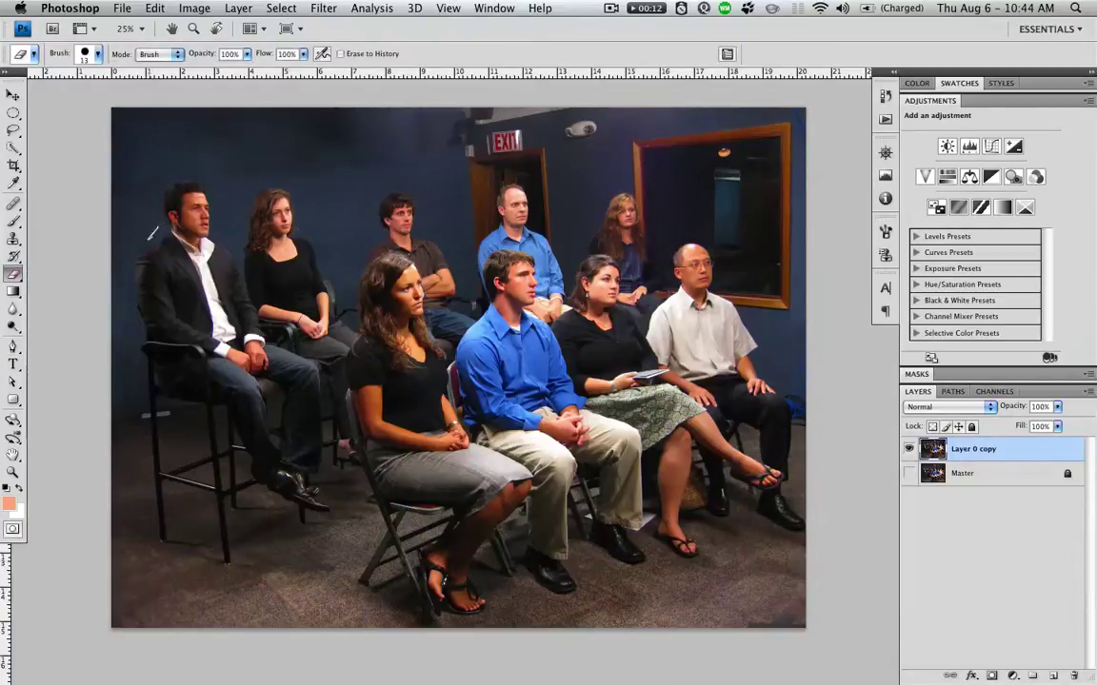
mouse_move(155, 233)
left_mouse_down()
mouse_move(133, 190)
mouse_move(145, 202)
mouse_move(131, 257)
left_mouse_up()
key("super+z")
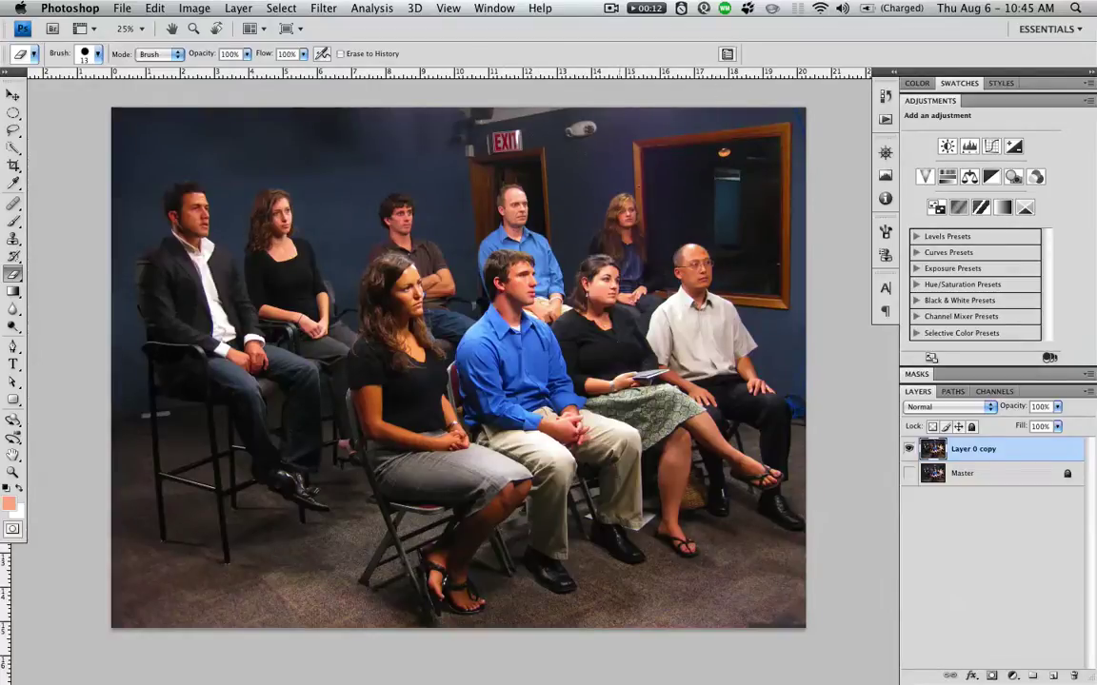
- Add a white layer mask to Layer 0 copy and pick the Brush tool
left_click(992, 676)
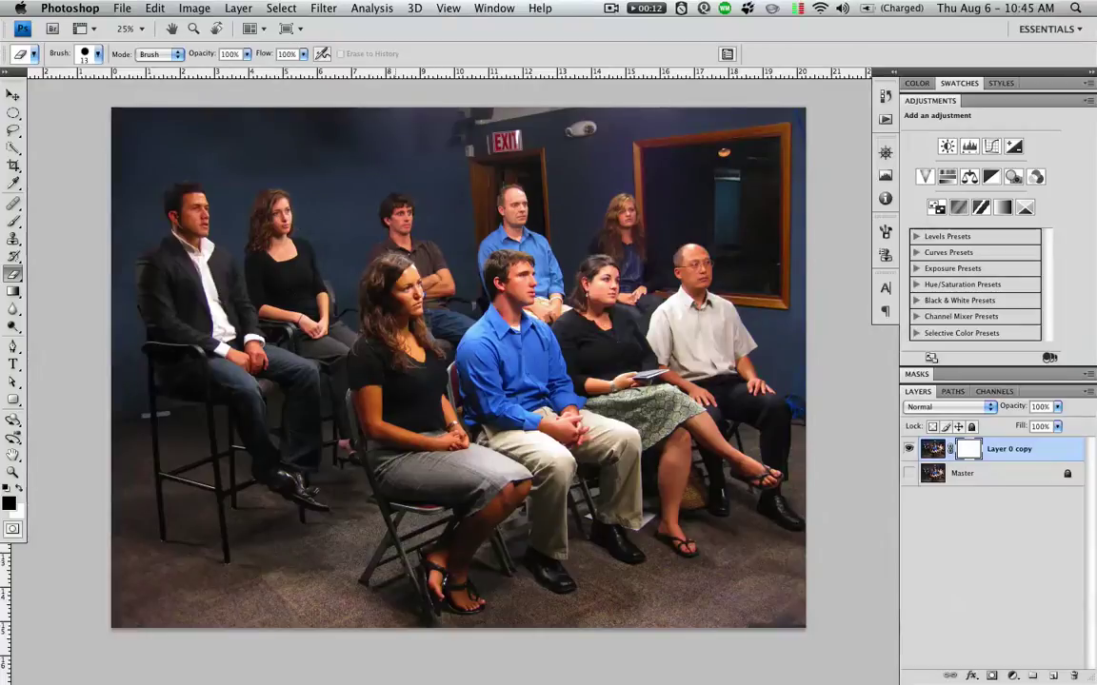
left_click(13, 220)
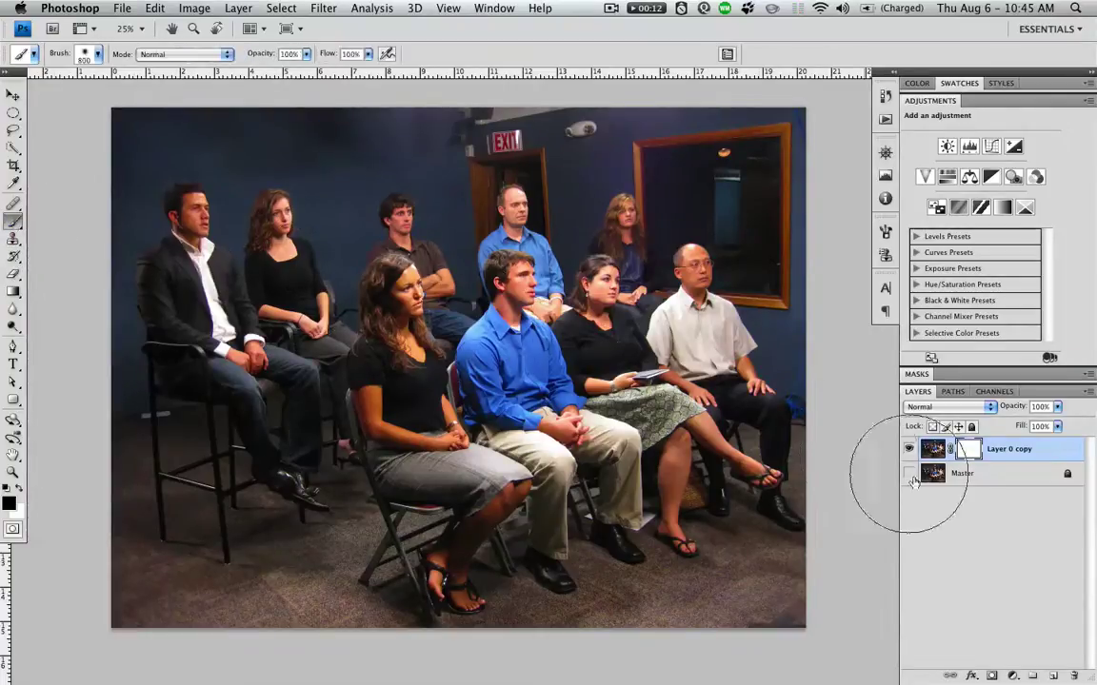
- Target the mask and paint black over the upper-left background and across the top to the right
left_click(933, 451)
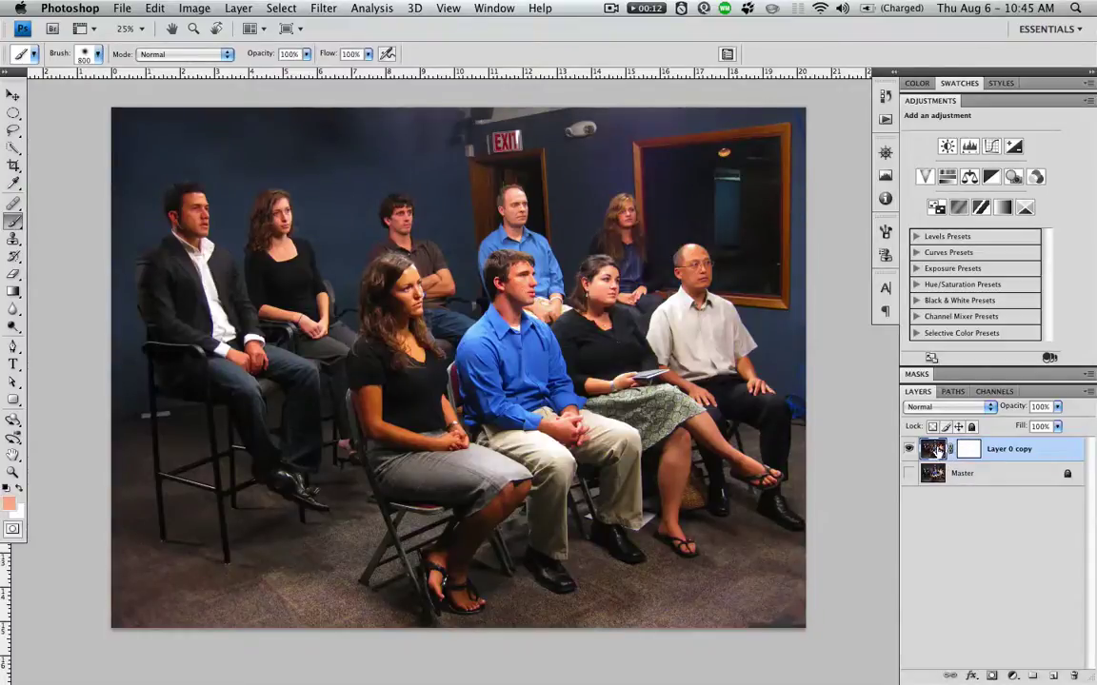
left_click(970, 452)
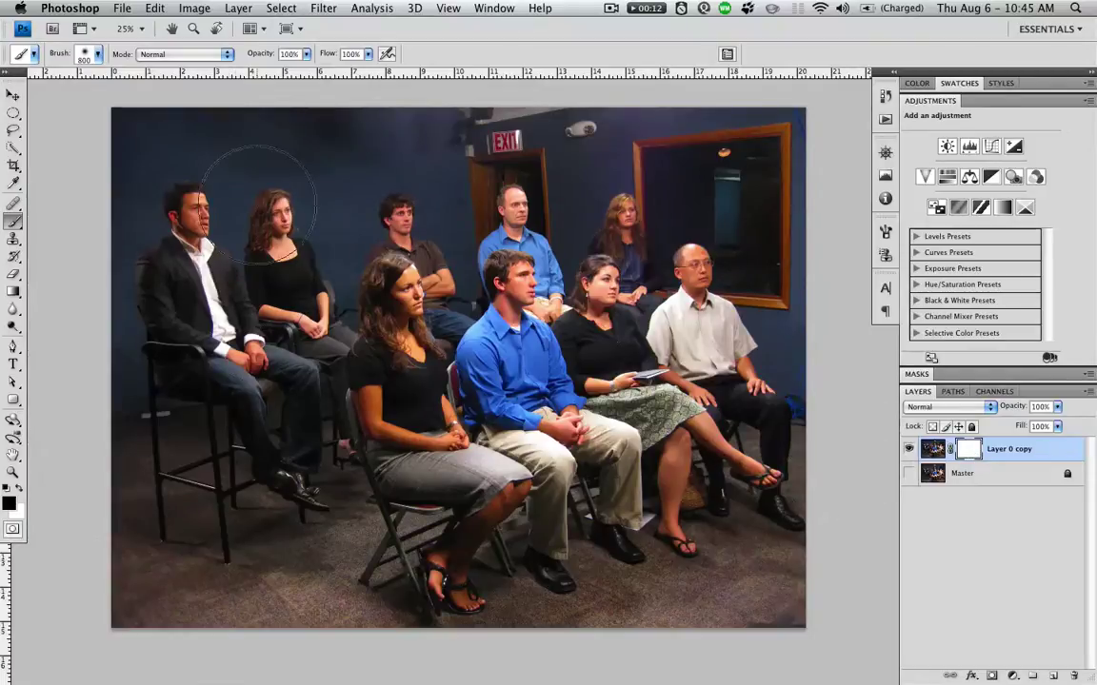
mouse_move(233, 157)
left_mouse_down()
mouse_move(255, 188)
mouse_move(225, 212)
mouse_move(191, 214)
mouse_move(167, 147)
mouse_move(342, 142)
left_mouse_up()
left_click_drag(497, 152, 656, 162)
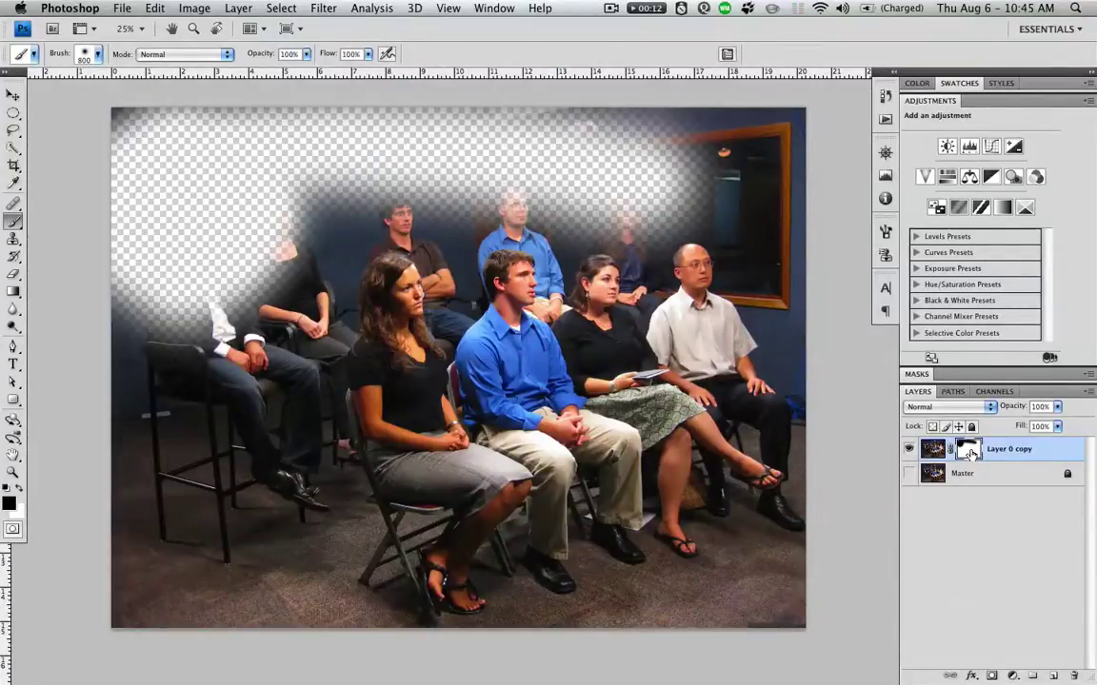
- Disable the layer mask to compare, then enable it again
right_click(970, 453)
left_click(985, 448)
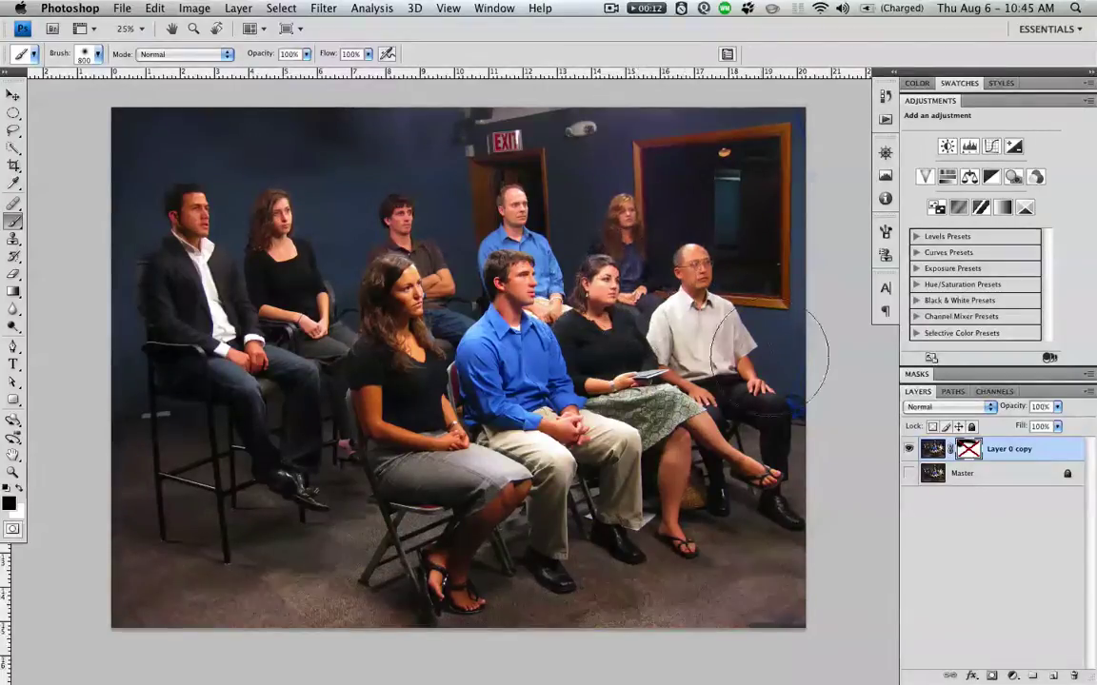
right_click(970, 453)
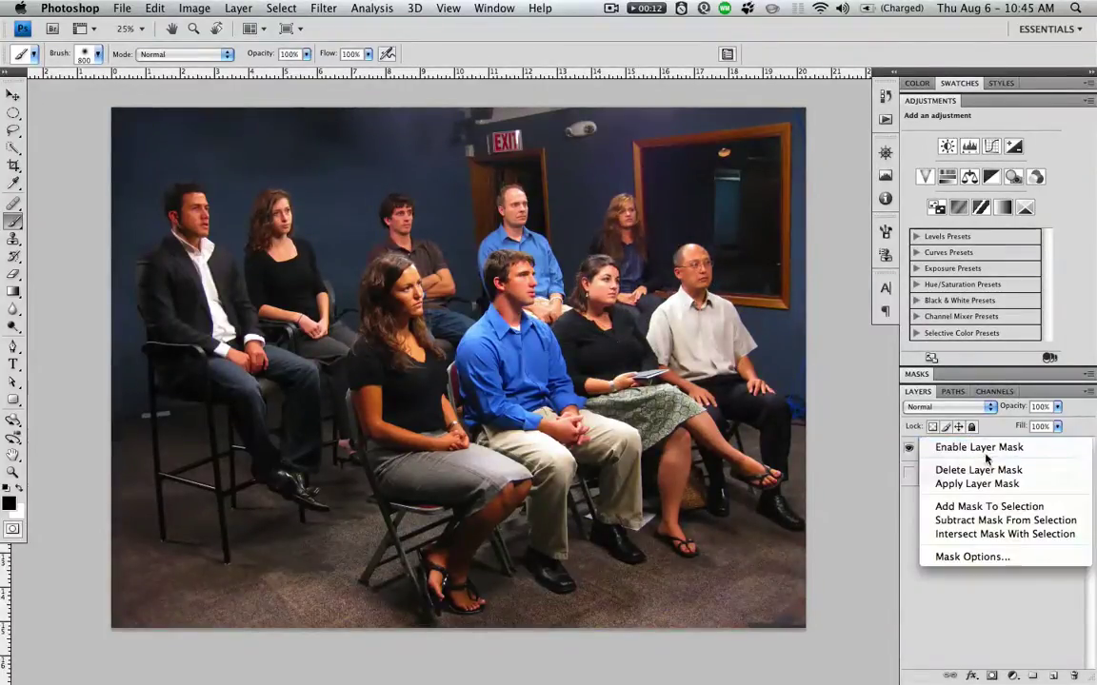
left_click(973, 450)
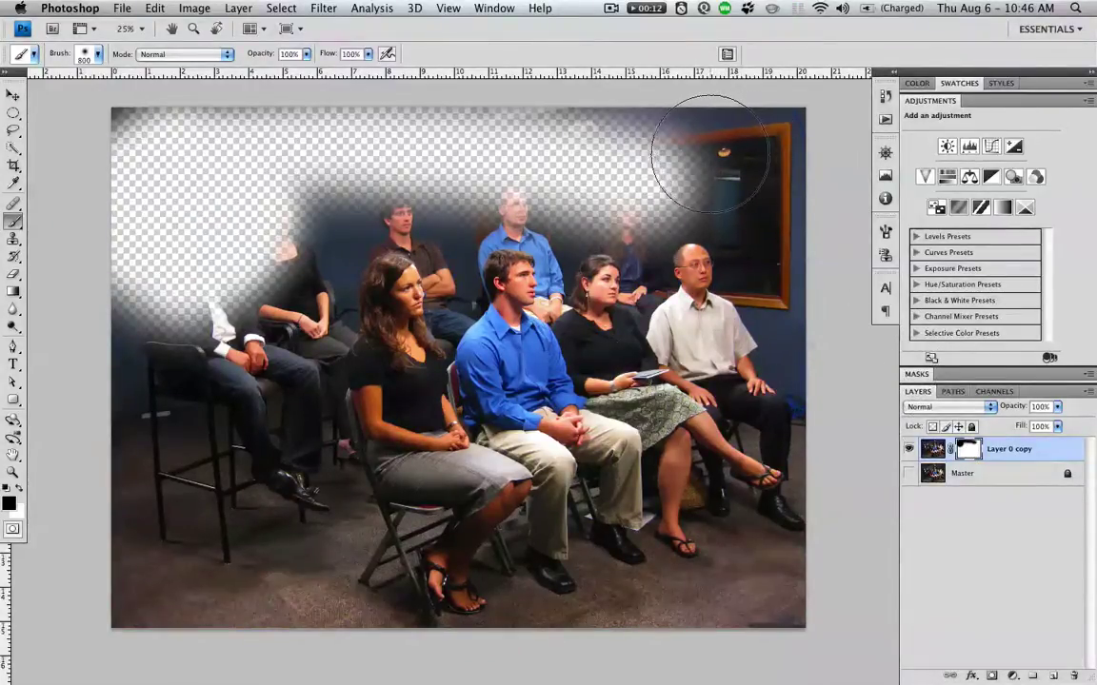
- Paint black over the top-right window and back row, and undo the masking stroke on the left stool
mouse_move(718, 170)
left_mouse_down()
mouse_move(685, 171)
mouse_move(641, 151)
mouse_move(702, 183)
mouse_move(630, 204)
mouse_move(651, 191)
mouse_move(619, 201)
mouse_move(543, 176)
mouse_move(474, 250)
mouse_move(455, 205)
mouse_move(508, 241)
mouse_move(531, 228)
mouse_move(519, 215)
mouse_move(525, 226)
mouse_move(514, 220)
mouse_move(552, 214)
mouse_move(566, 233)
left_mouse_up()
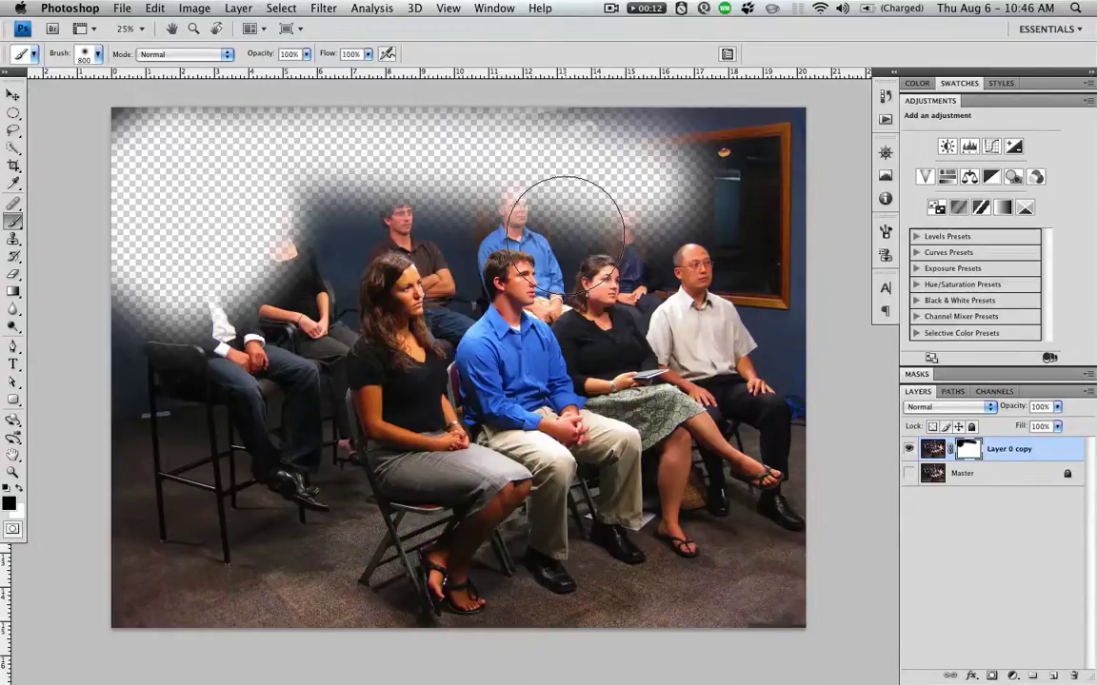
left_click(219, 439)
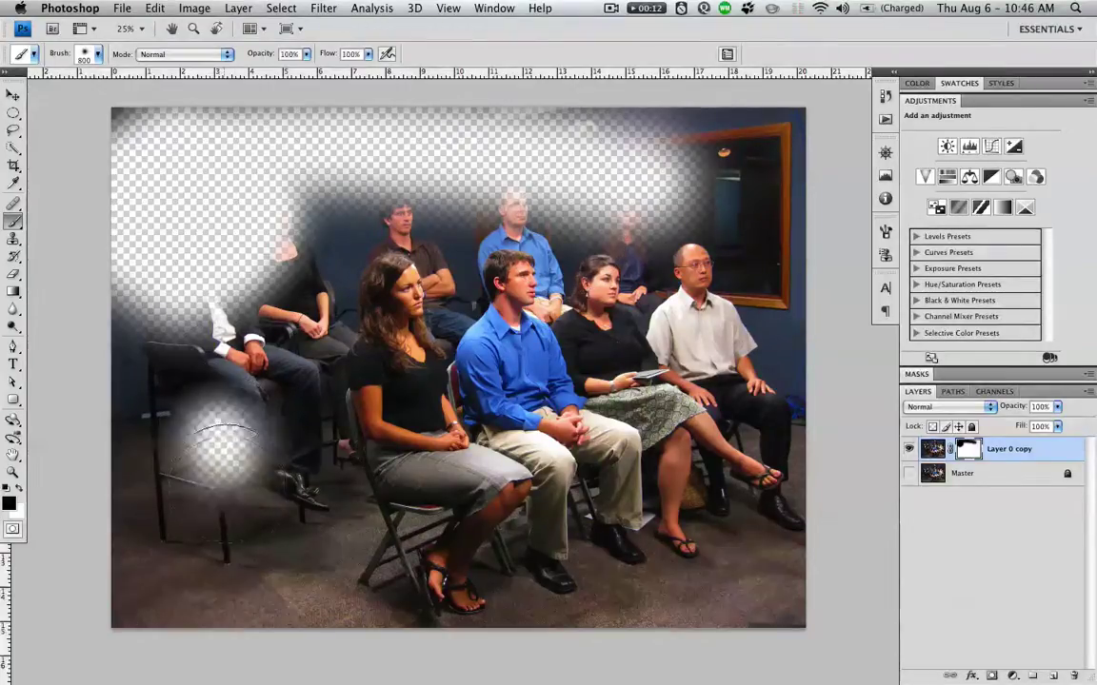
left_click_drag(219, 437, 228, 500)
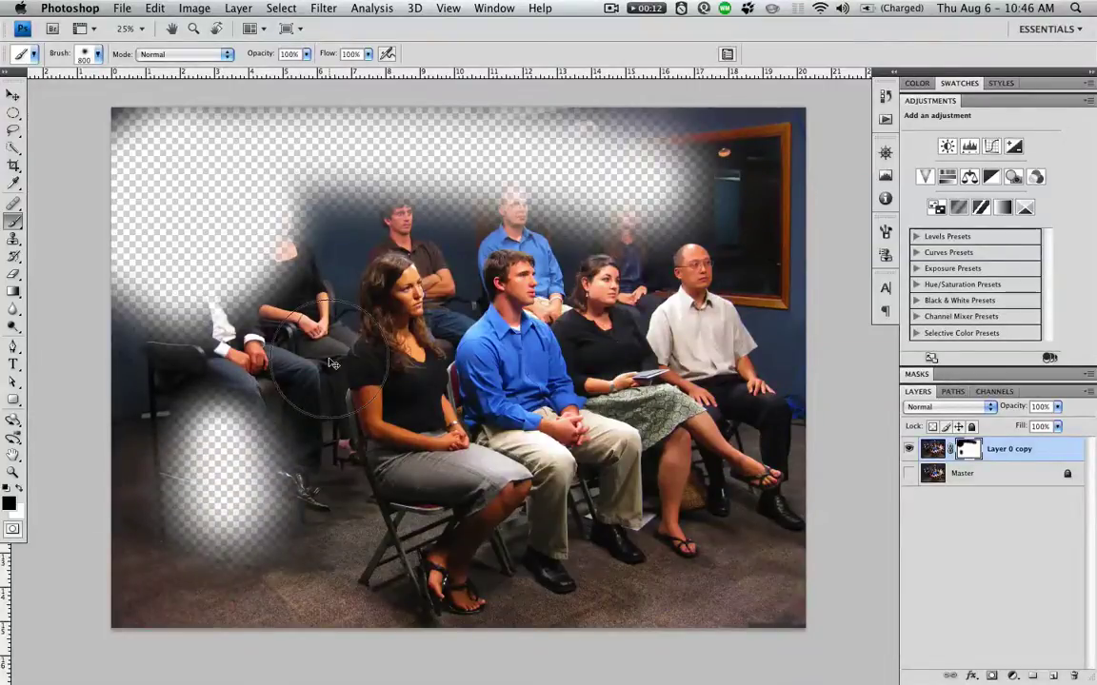
key("super+z")
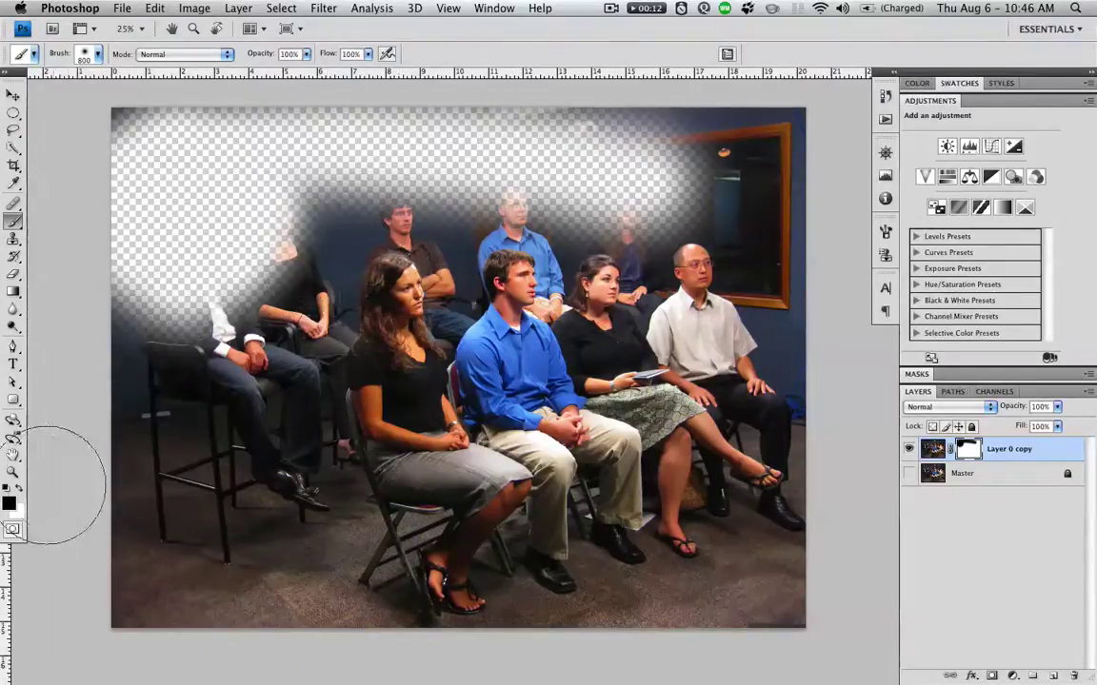
- Switch to white and paint the woman's head, the back row and the wall back into view
key("x")
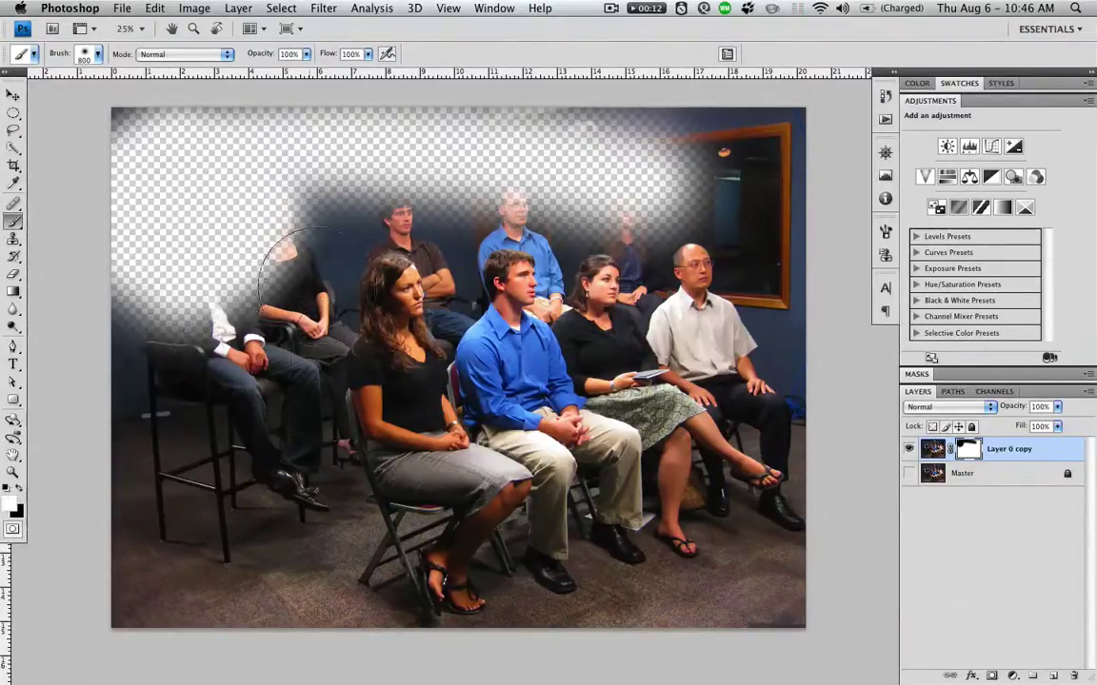
mouse_move(285, 214)
left_mouse_down()
mouse_move(283, 293)
mouse_move(265, 202)
mouse_move(200, 176)
mouse_move(158, 205)
mouse_move(152, 229)
mouse_move(242, 255)
mouse_move(152, 276)
mouse_move(169, 301)
mouse_move(147, 314)
mouse_move(162, 338)
left_mouse_up()
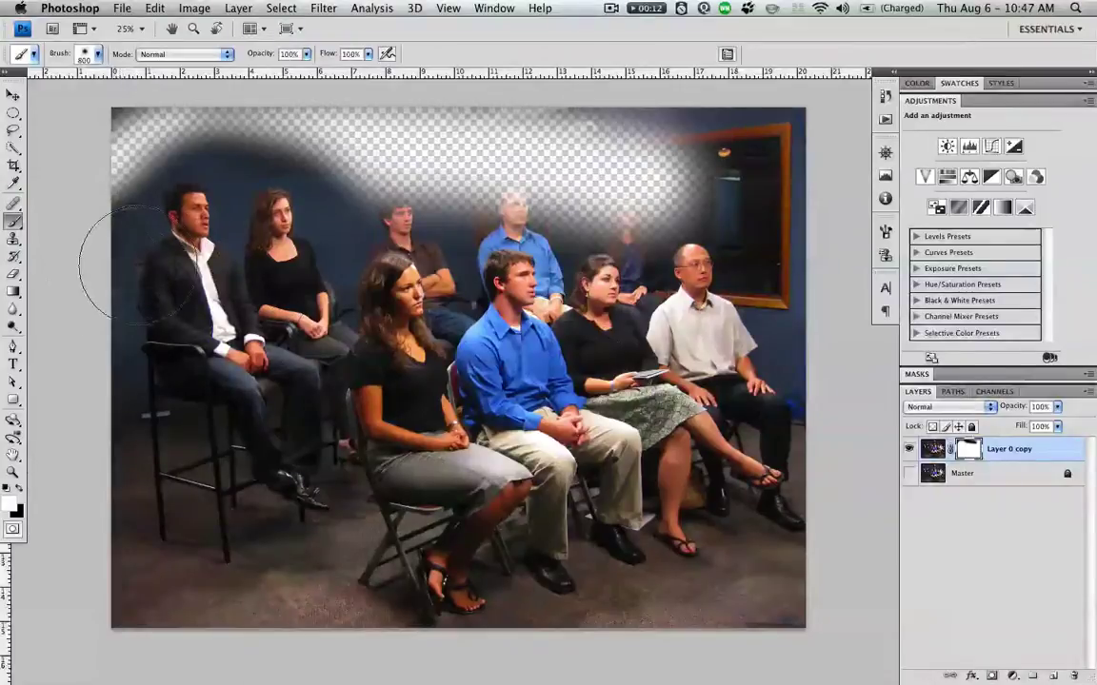
mouse_move(217, 181)
left_mouse_down()
mouse_move(457, 185)
mouse_move(504, 205)
mouse_move(429, 162)
mouse_move(504, 157)
mouse_move(646, 214)
mouse_move(580, 152)
left_mouse_up()
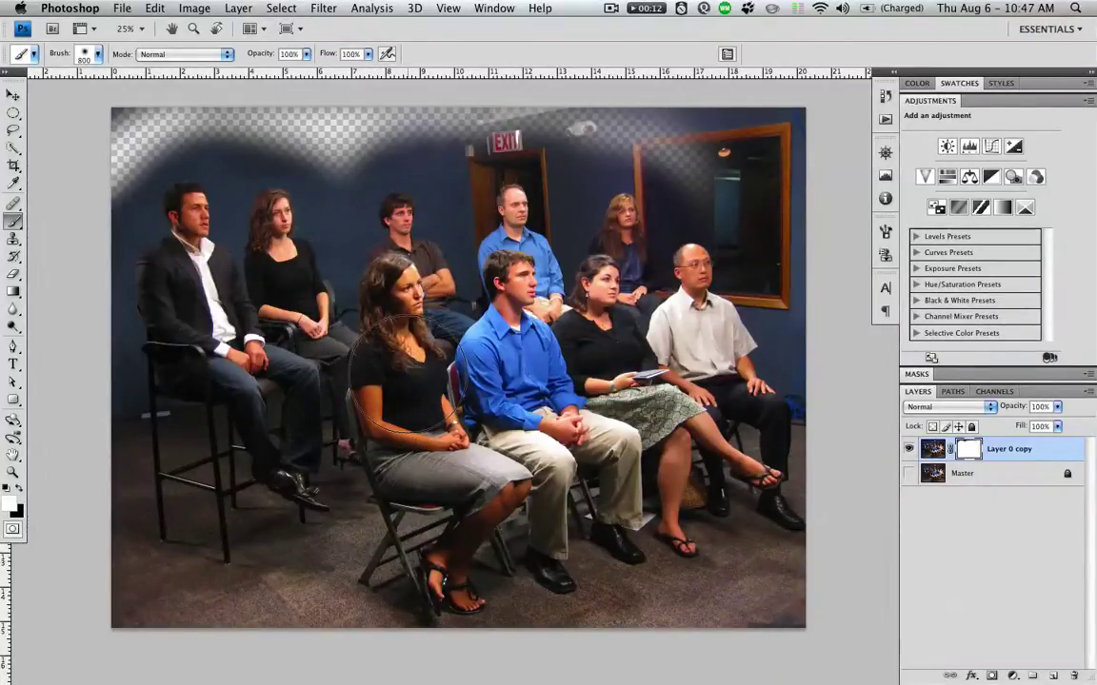
- Zoom to 300% and pan to the curly-haired man's head, then switch to the Move tool
key("super+equal")
key("super+equal")
key("super+equal")
key("super+equal")
key("super+equal")
key("super+equal")
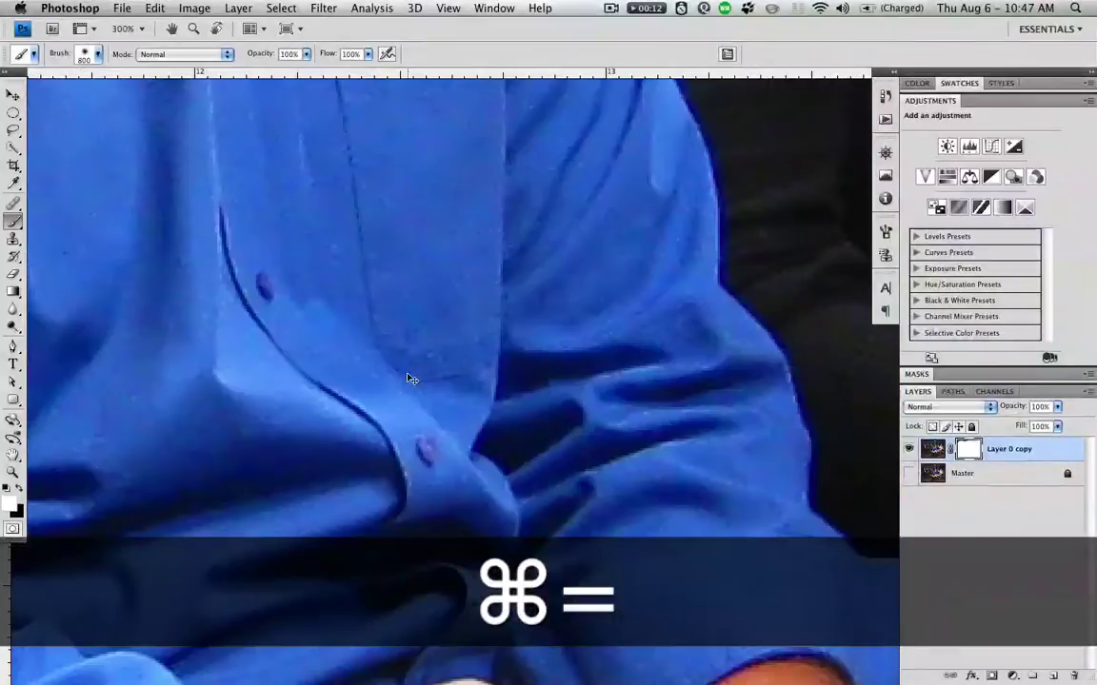
scroll(343, 184, "up", 10)
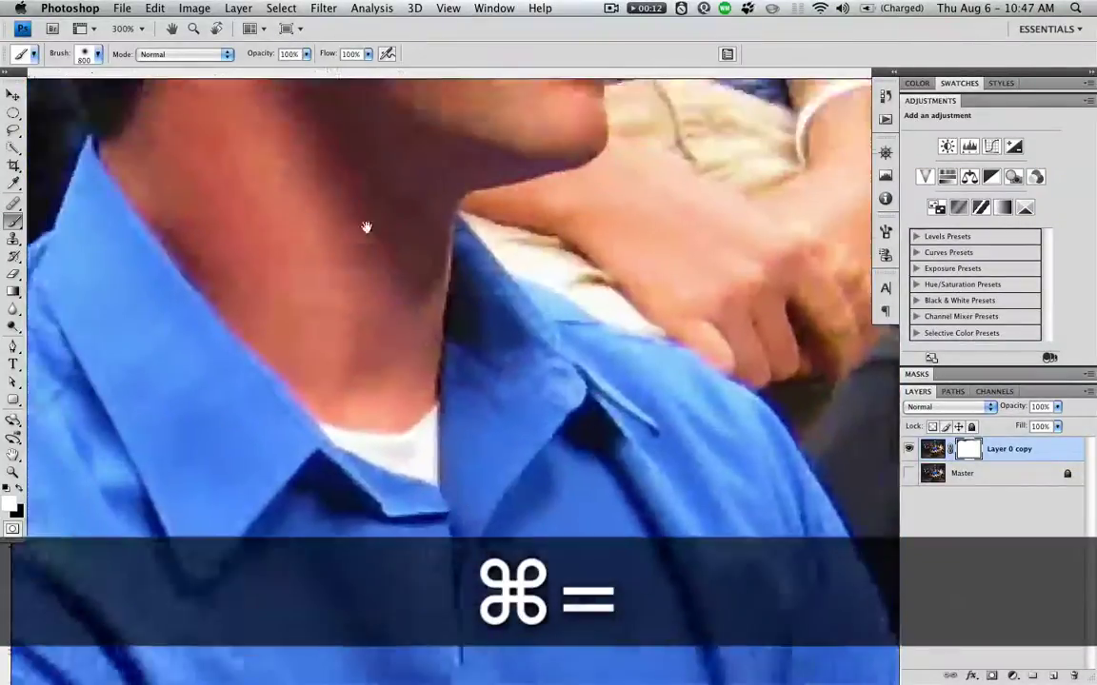
scroll(372, 184, "up", 15)
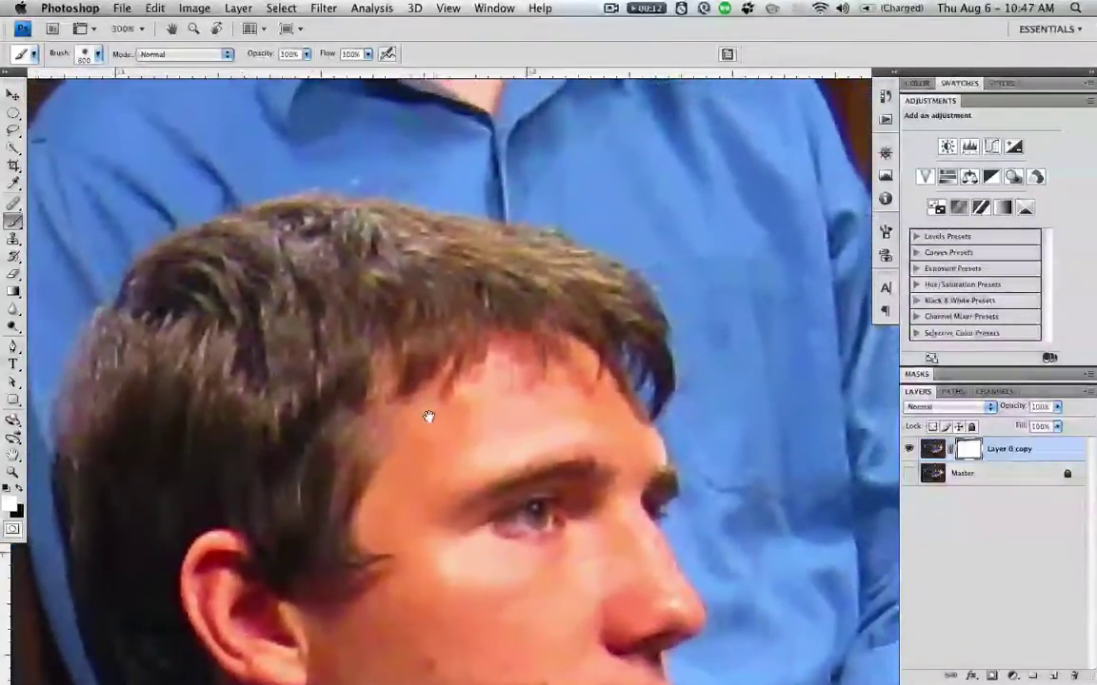
scroll(428, 421, "left", 5)
scroll(258, 274, "left", 15)
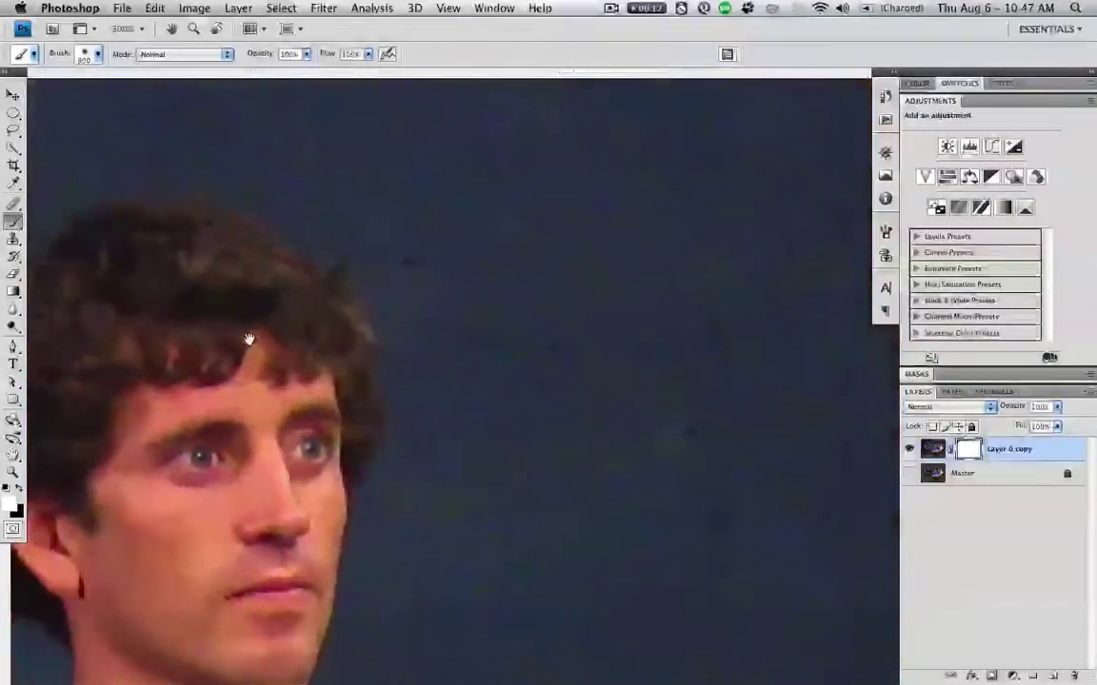
scroll(308, 328, "left", 5)
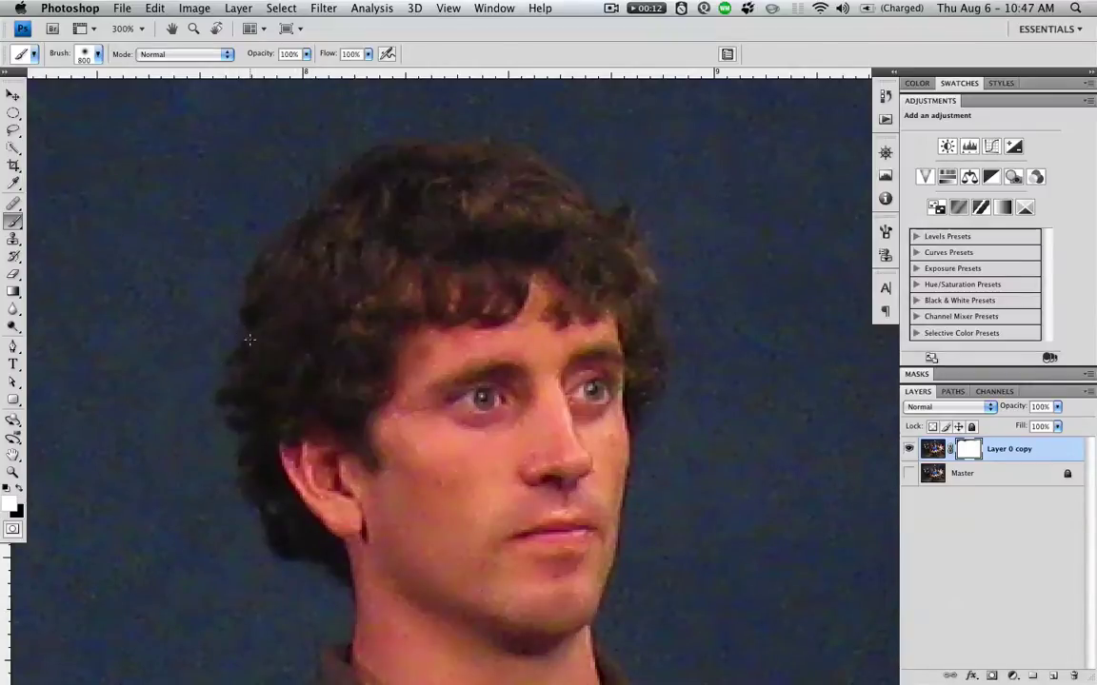
key("v")
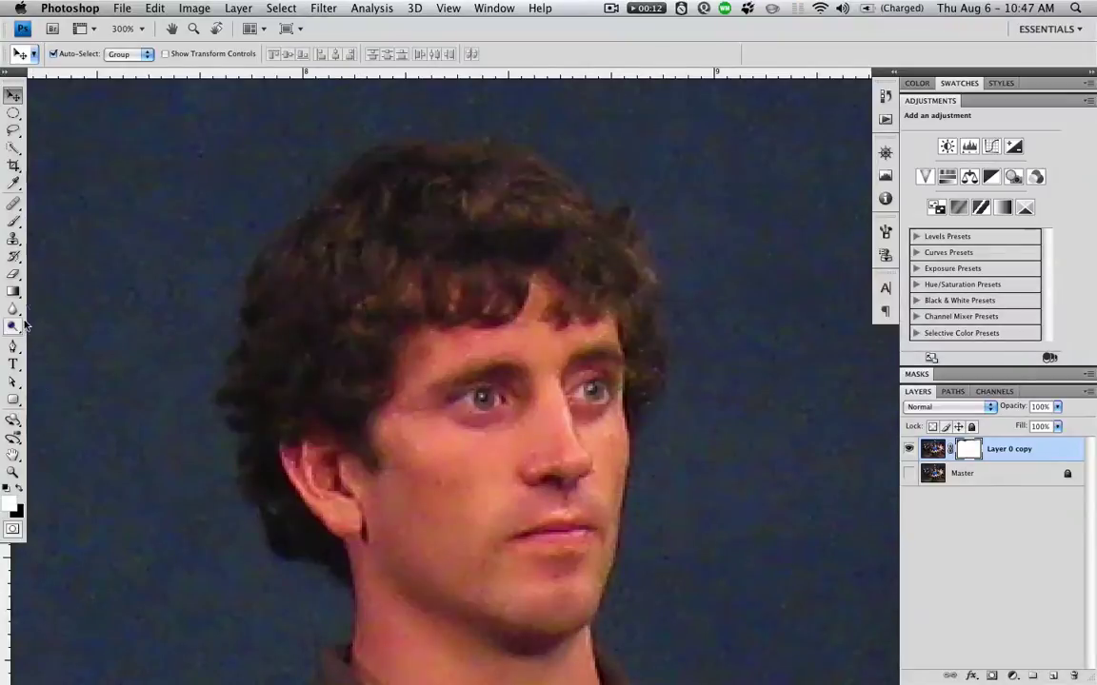
- Set the Brush to 10 px diameter and 0% hardness with black as the painting colour
left_click(13, 220)
right_click(409, 268)
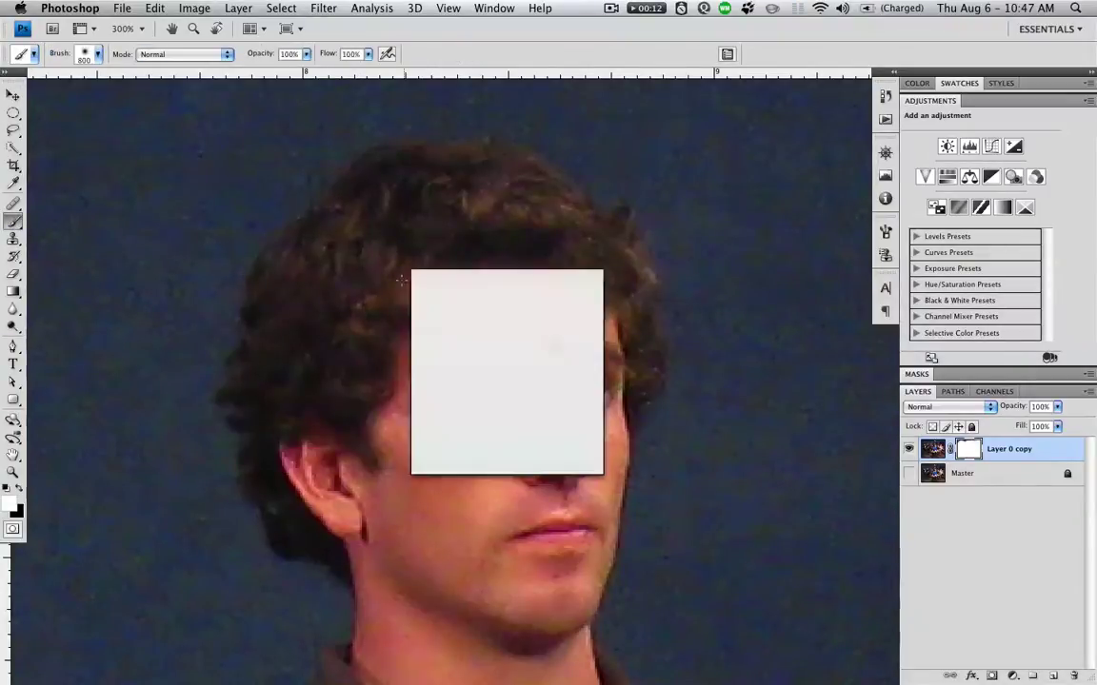
type("55")
type("10")
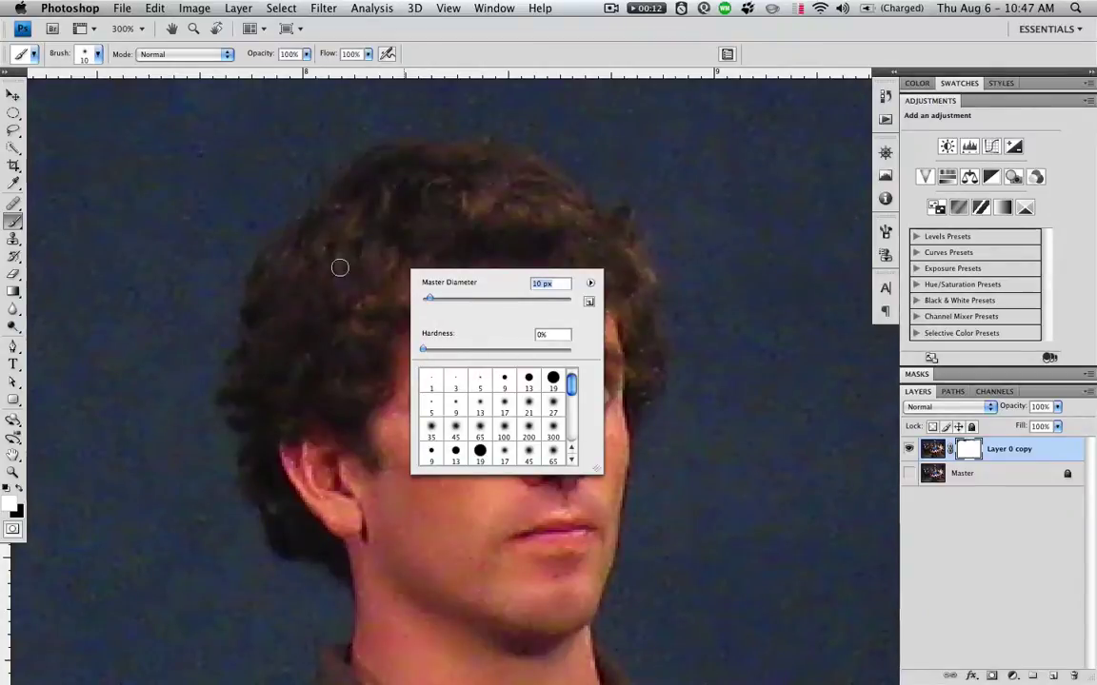
left_click(278, 224)
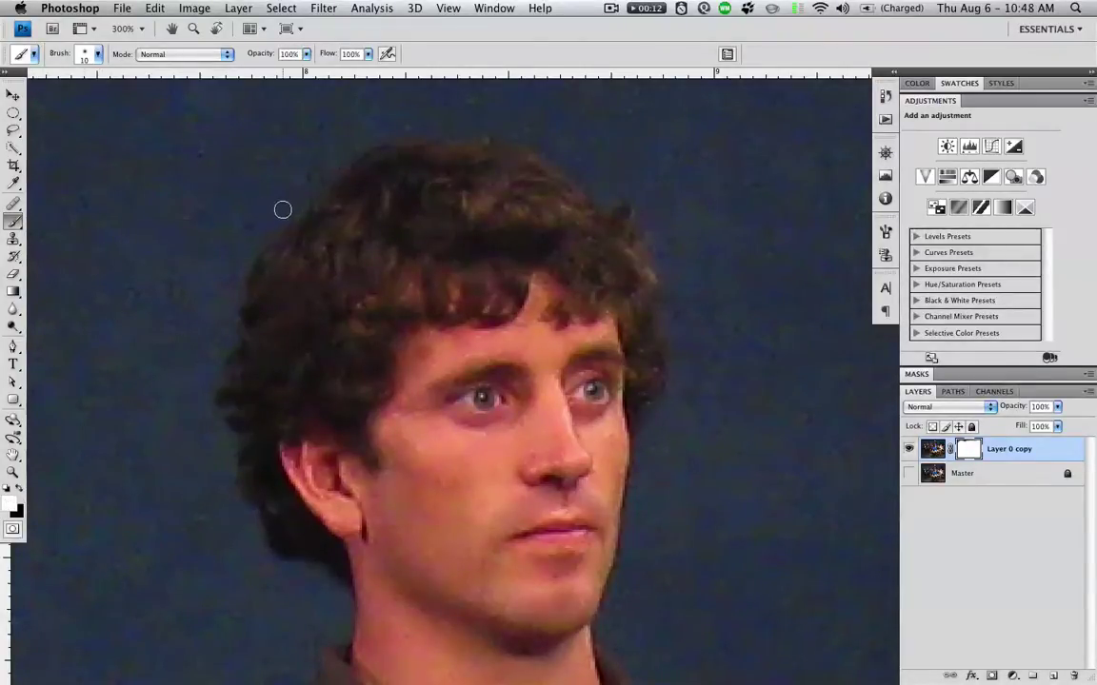
key("x")
key("x")
key("x")
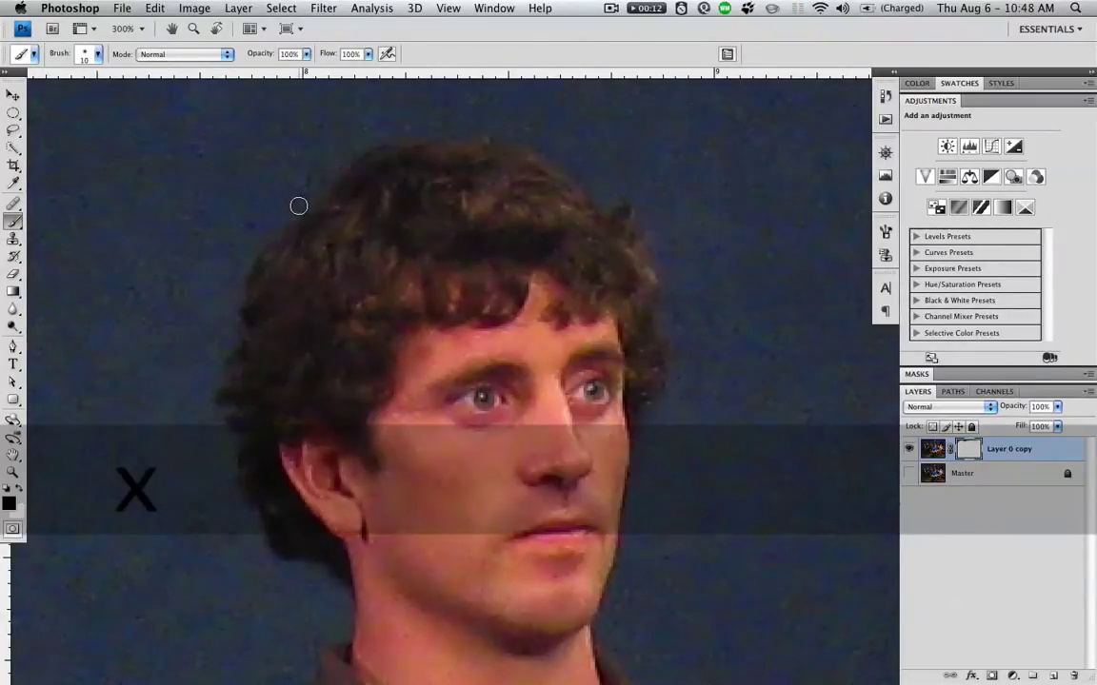
key("x")
key("x")
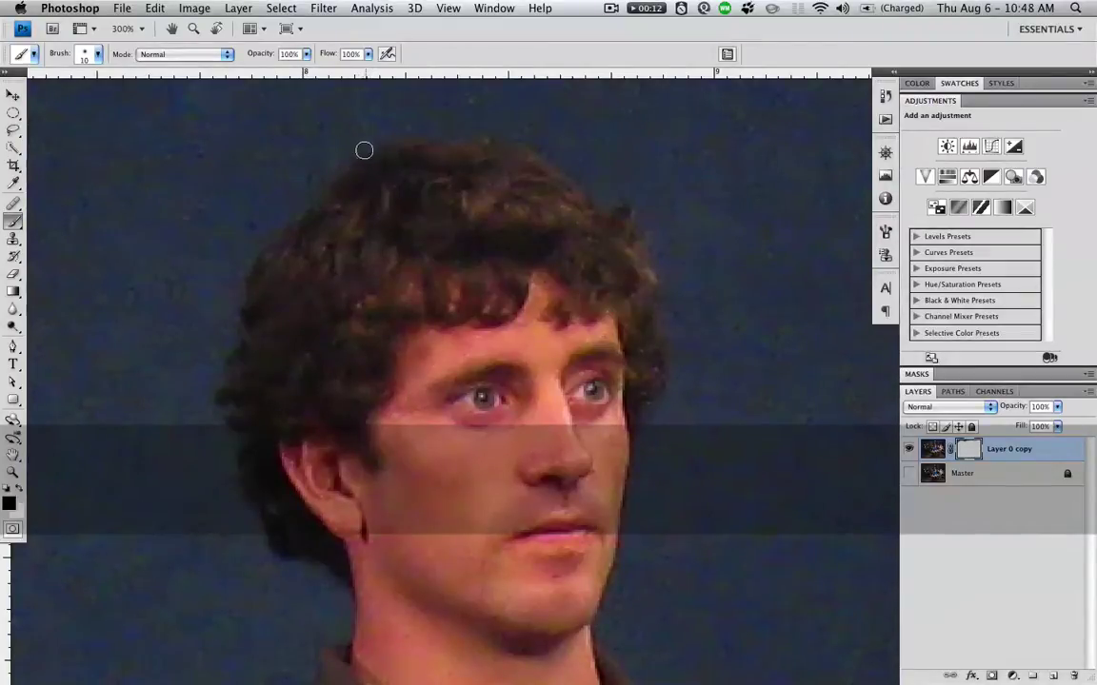
- Paint two thin black strips on the mask along the top of the curly hair
mouse_move(371, 141)
left_mouse_down()
mouse_move(325, 167)
mouse_move(255, 223)
left_mouse_up()
right_click(200, 216)
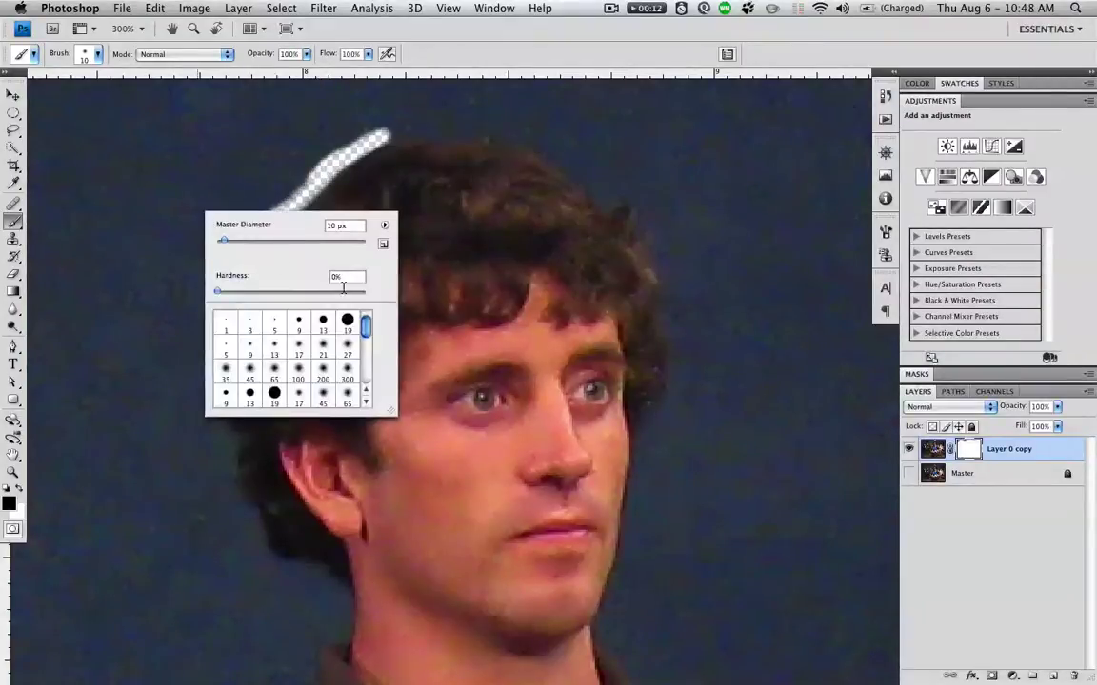
mouse_move(462, 130)
left_mouse_down()
mouse_move(420, 127)
mouse_move(466, 131)
mouse_move(391, 130)
left_mouse_up()
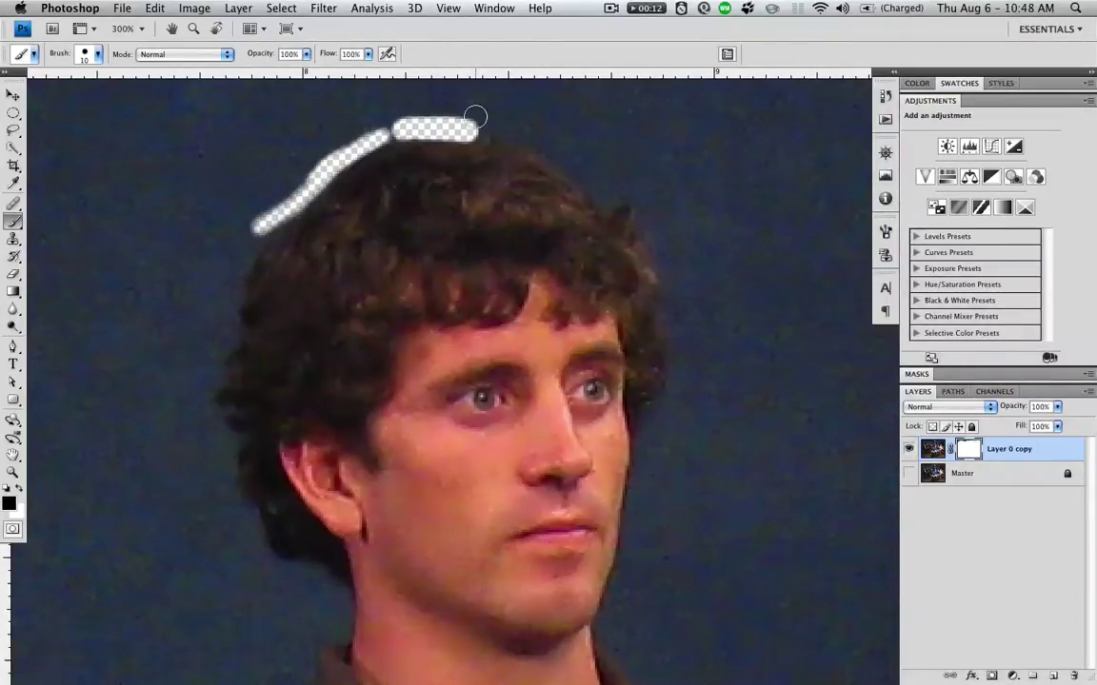
key("super+minus")
key("super+minus")
key("super+minus")
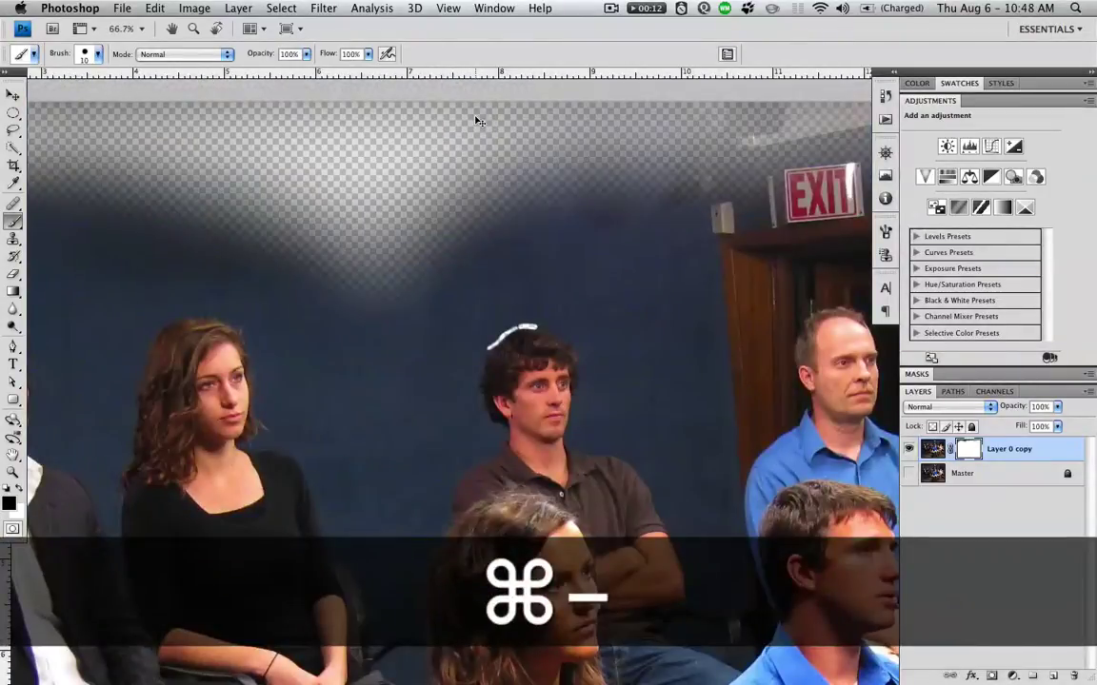
- Soften the brush to 0% hardness and enlarge it to about 21 px
key("super+equal")
key("super+equal")
key("super+equal")
key("super+equal")
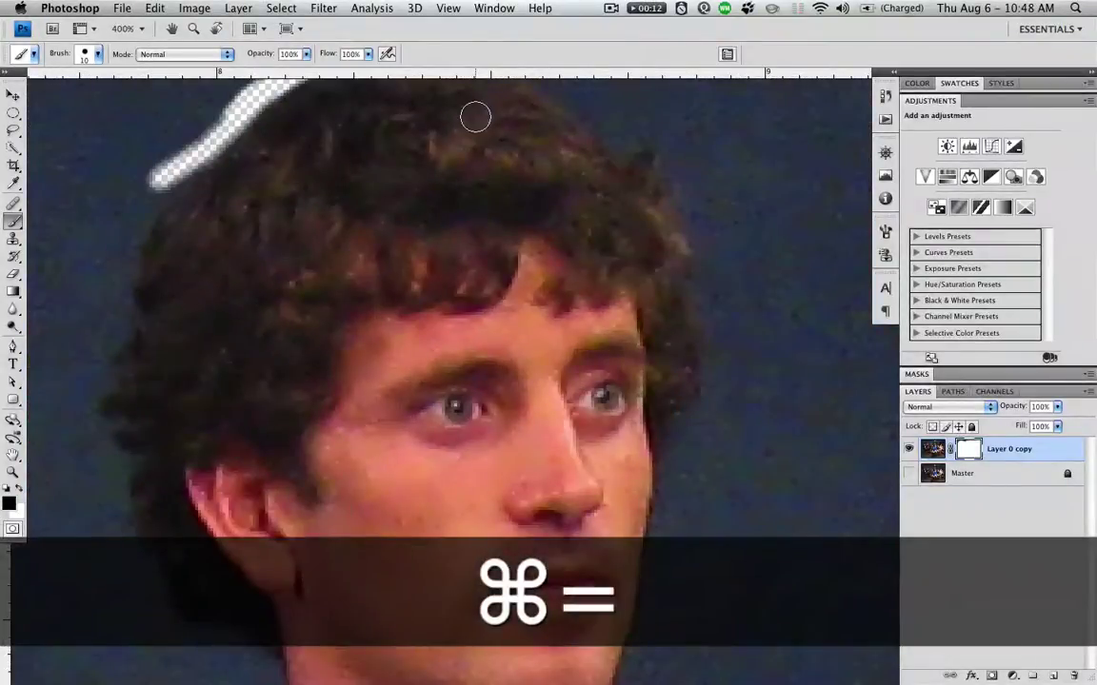
key("super+minus")
key("super+minus")
right_click(303, 217)
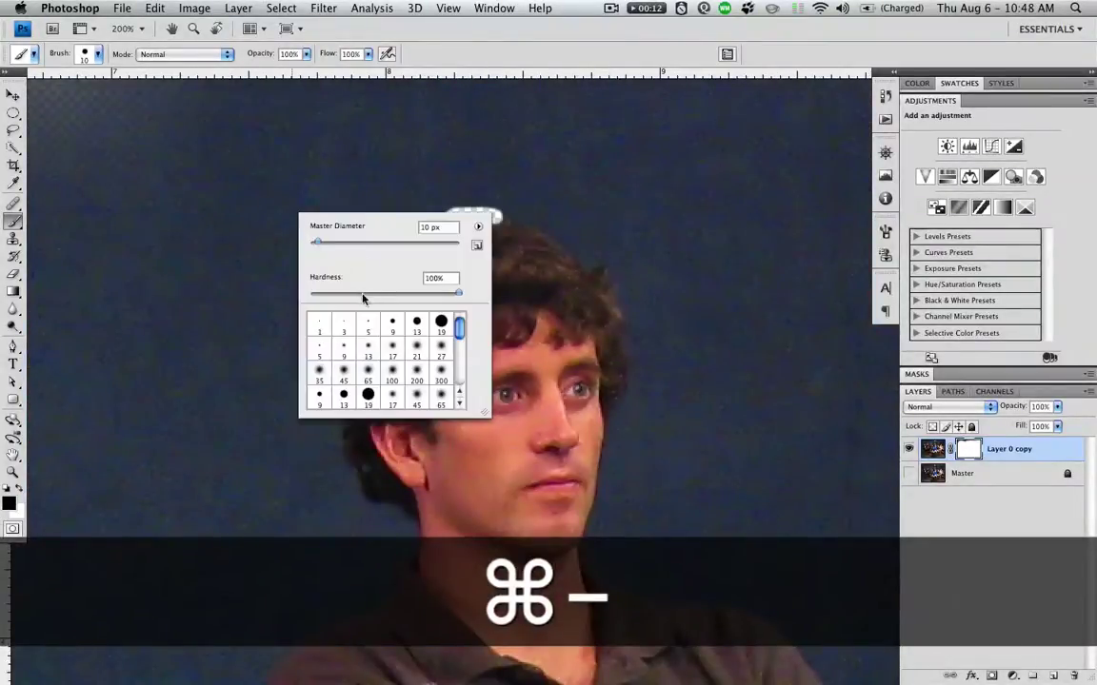
left_click_drag(362, 294, 289, 301)
mouse_move(318, 242)
left_mouse_down()
mouse_move(377, 267)
mouse_move(347, 290)
mouse_move(353, 271)
mouse_move(336, 297)
mouse_move(312, 377)
mouse_move(312, 429)
left_mouse_up()
left_click(346, 201)
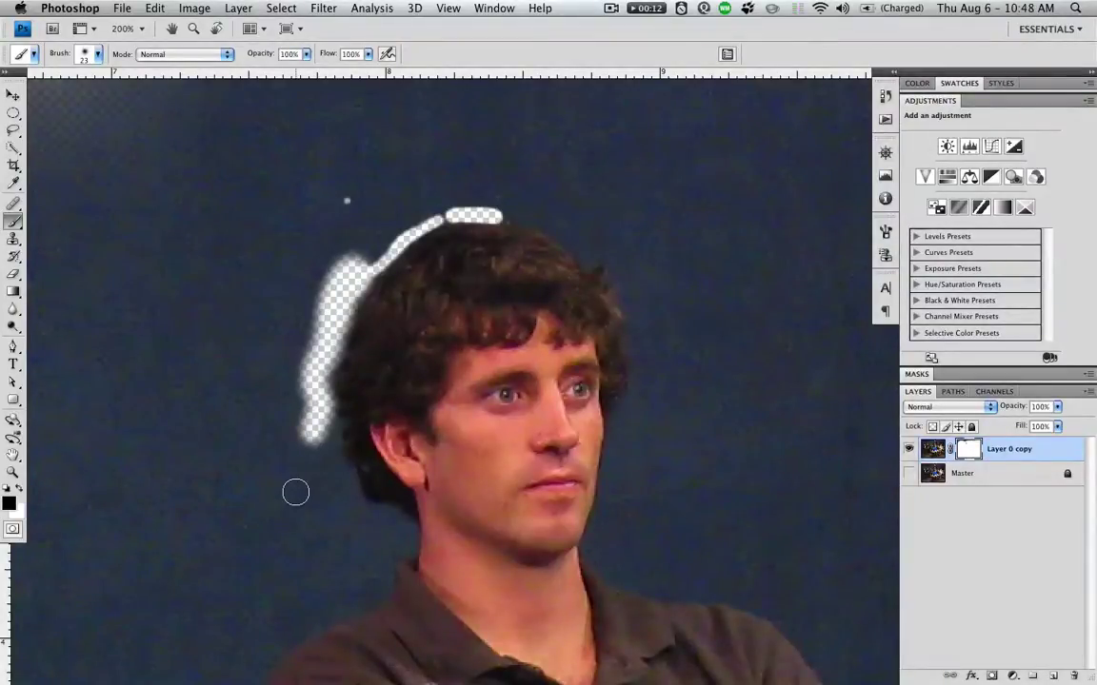
key("super+minus")
key("super+minus")
key("super+minus")
key("super+minus")
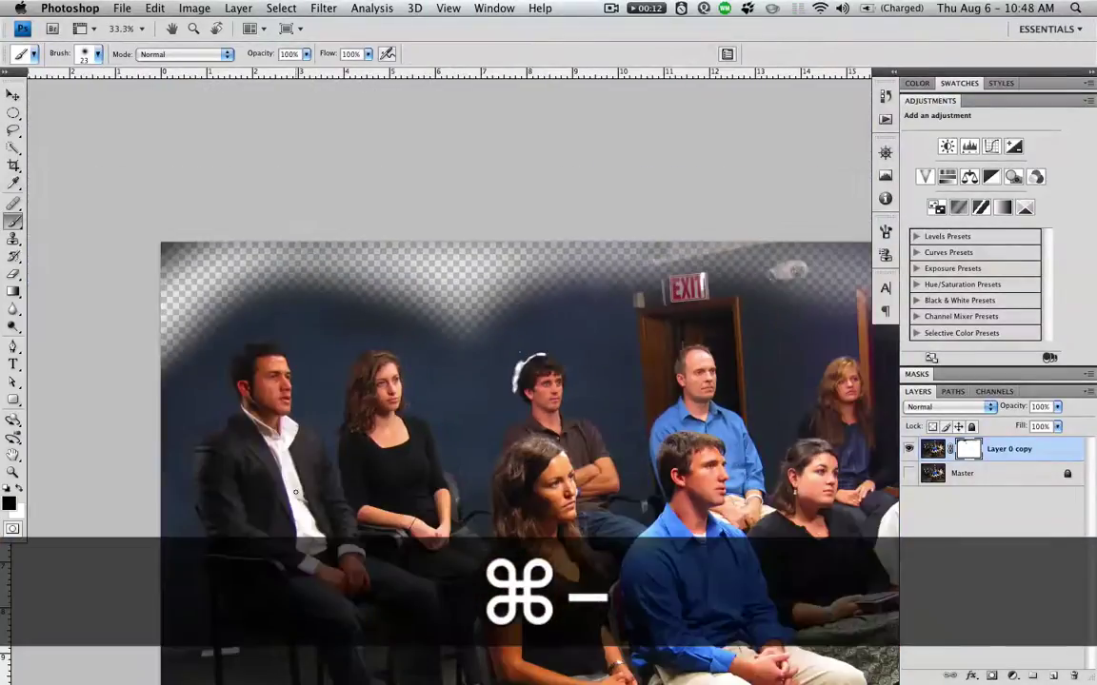
key("super+minus")
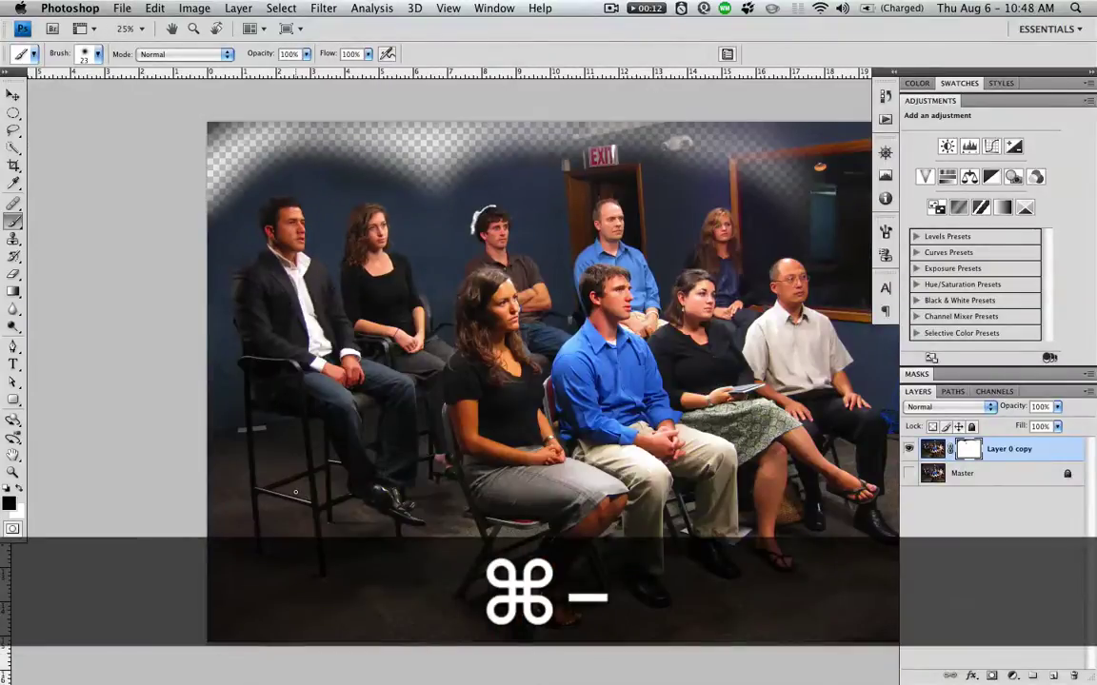